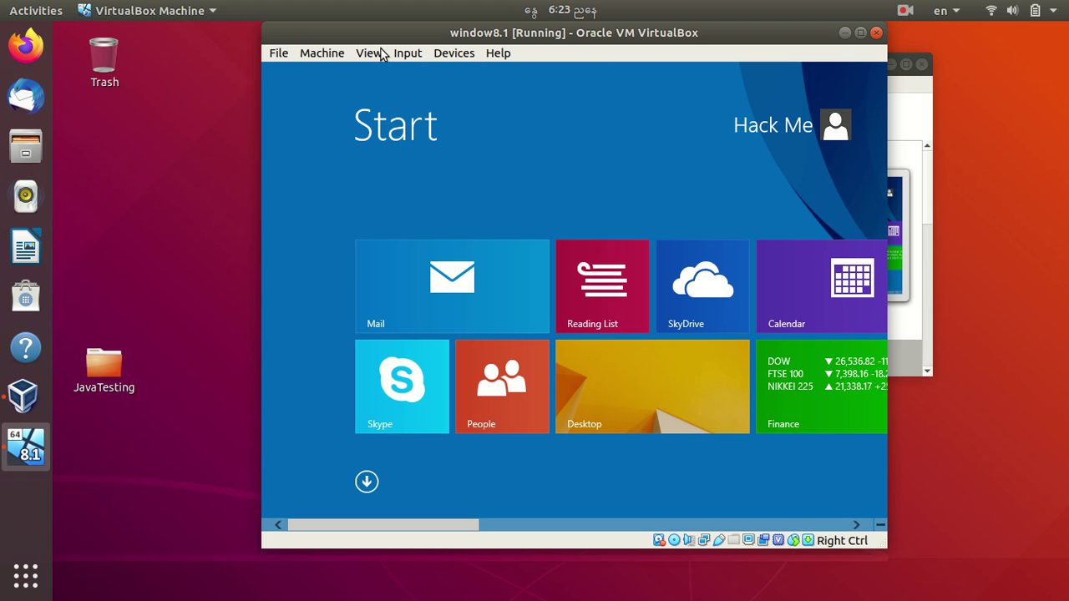
# Step: Switch the virtual machine to full-screen mode and open the Windows desktop
pyautogui.click(370, 52)
pyautogui.click(386, 80)
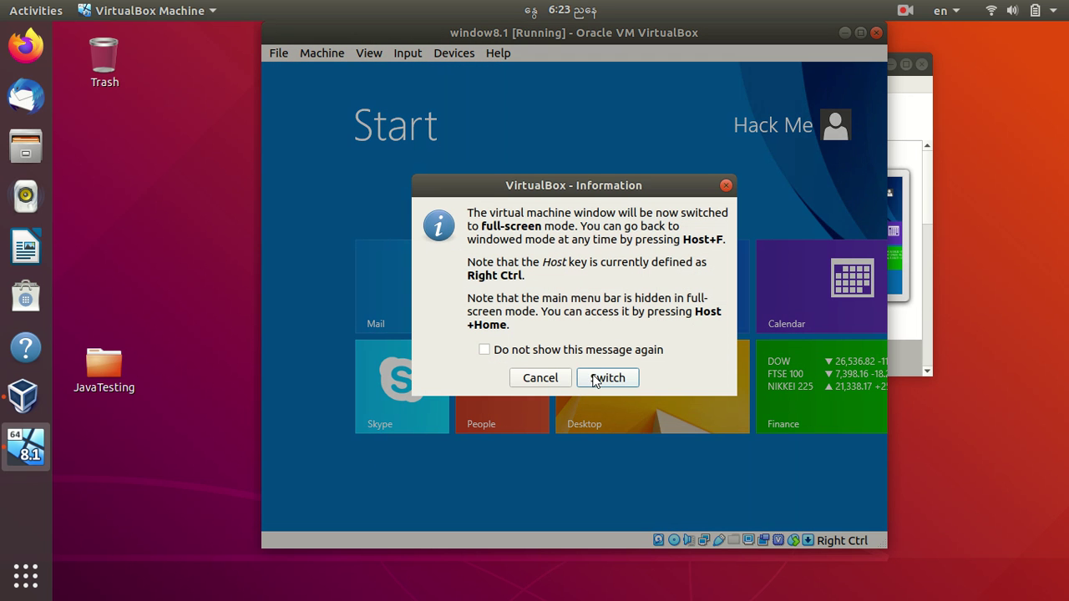
pyautogui.click(595, 378)
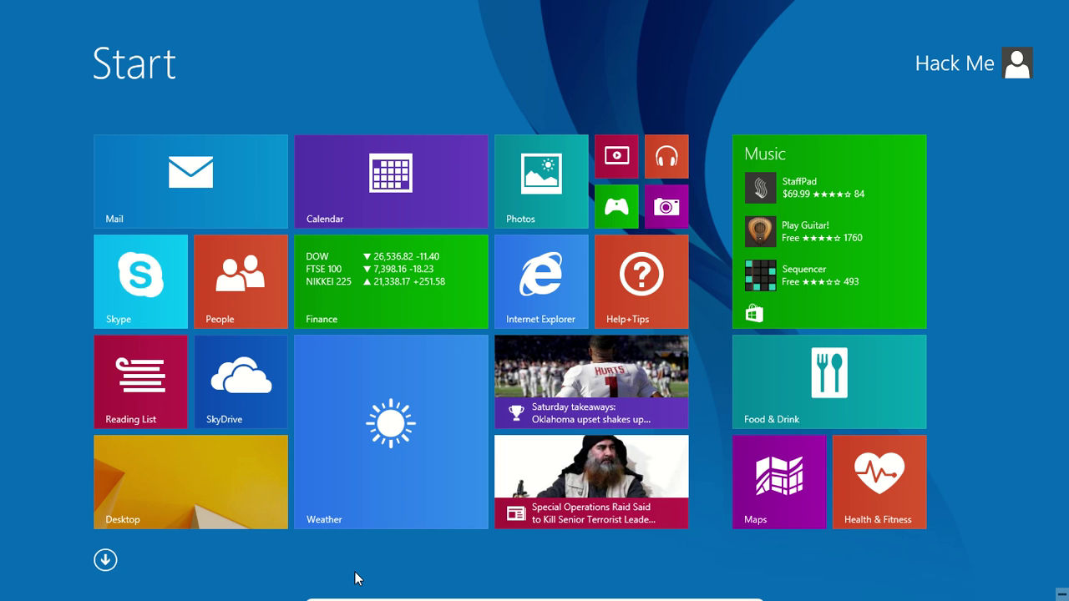
pyautogui.click(236, 495)
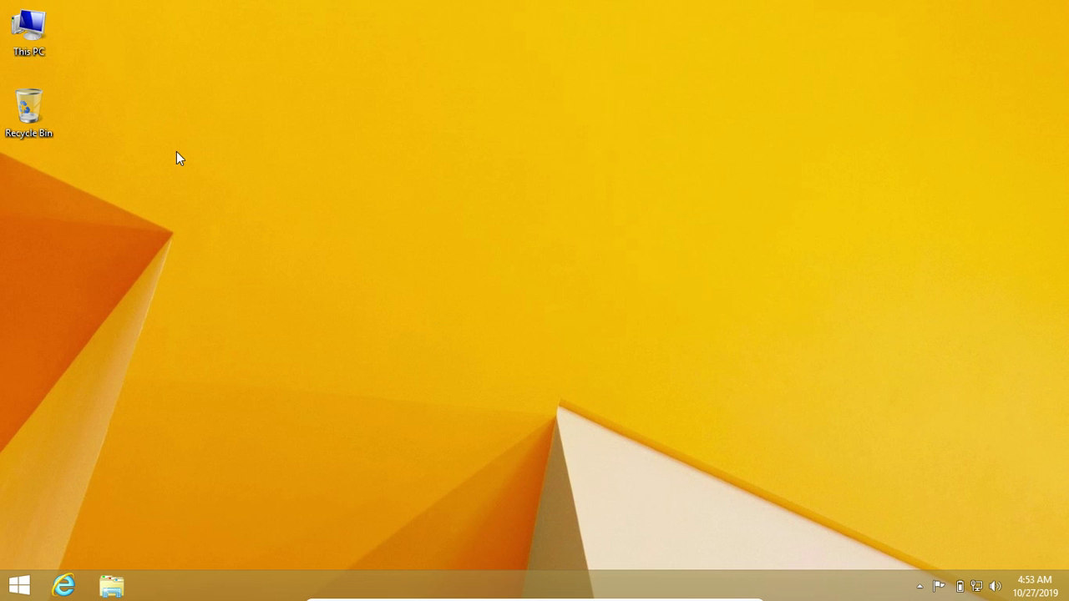
pyautogui.click(1049, 593)
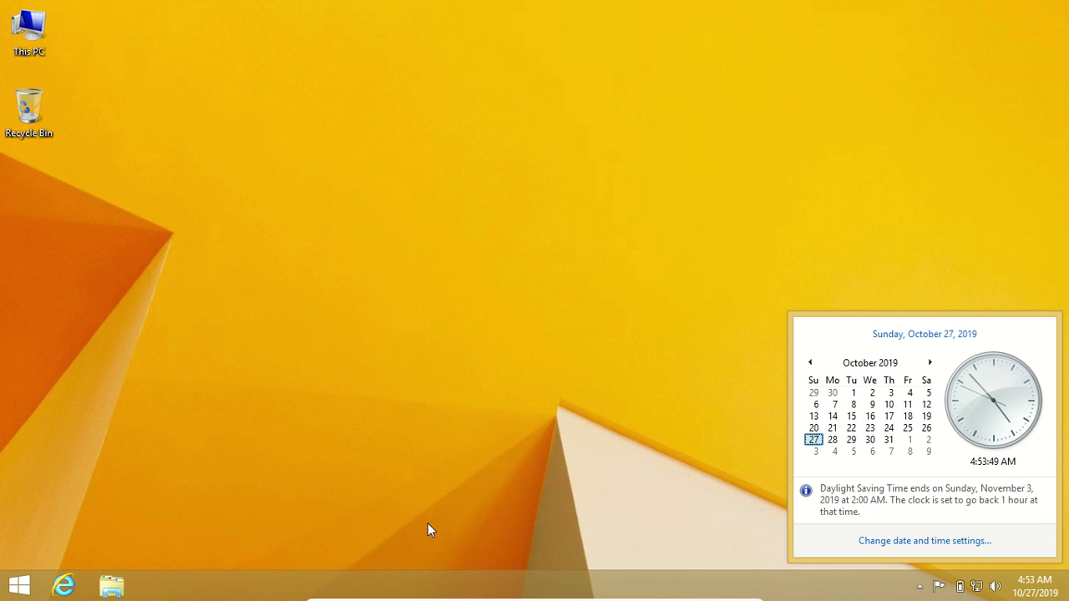
pyautogui.click(359, 518)
pyautogui.click(18, 585)
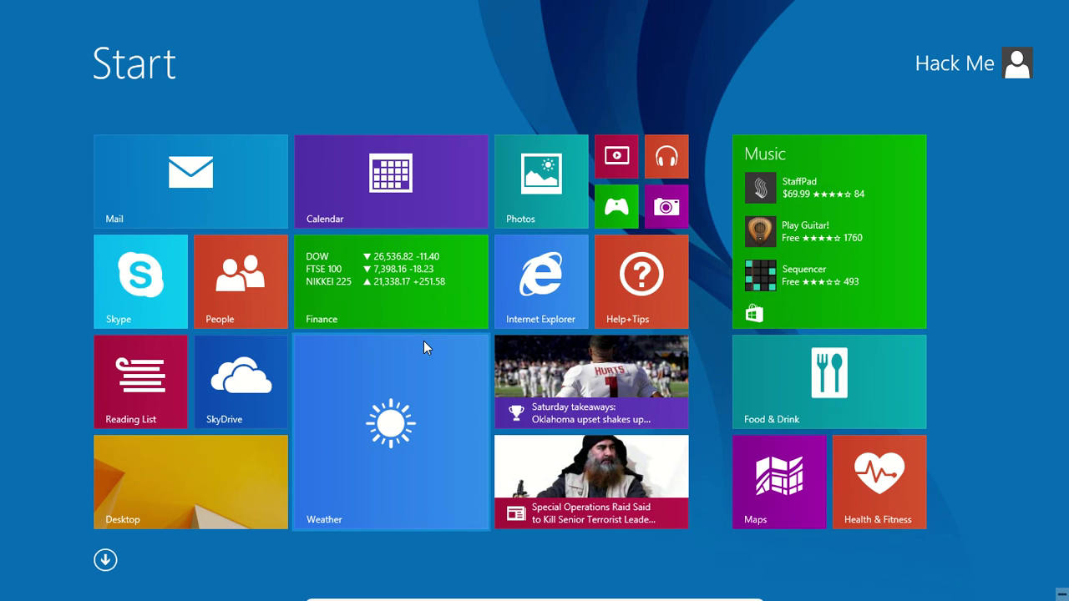
pyautogui.click(106, 561)
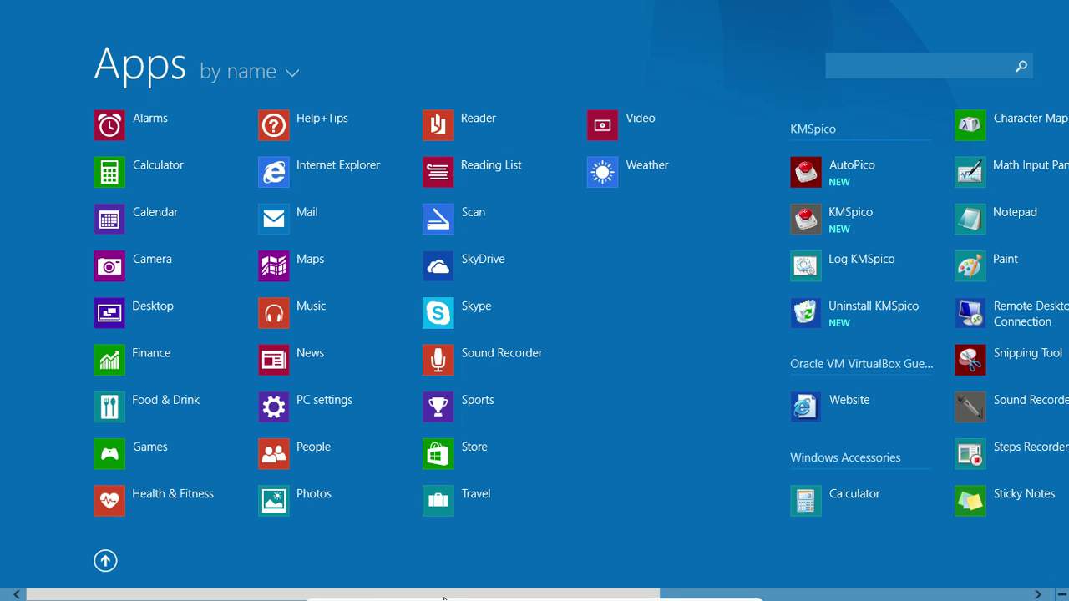
pyautogui.click(105, 561)
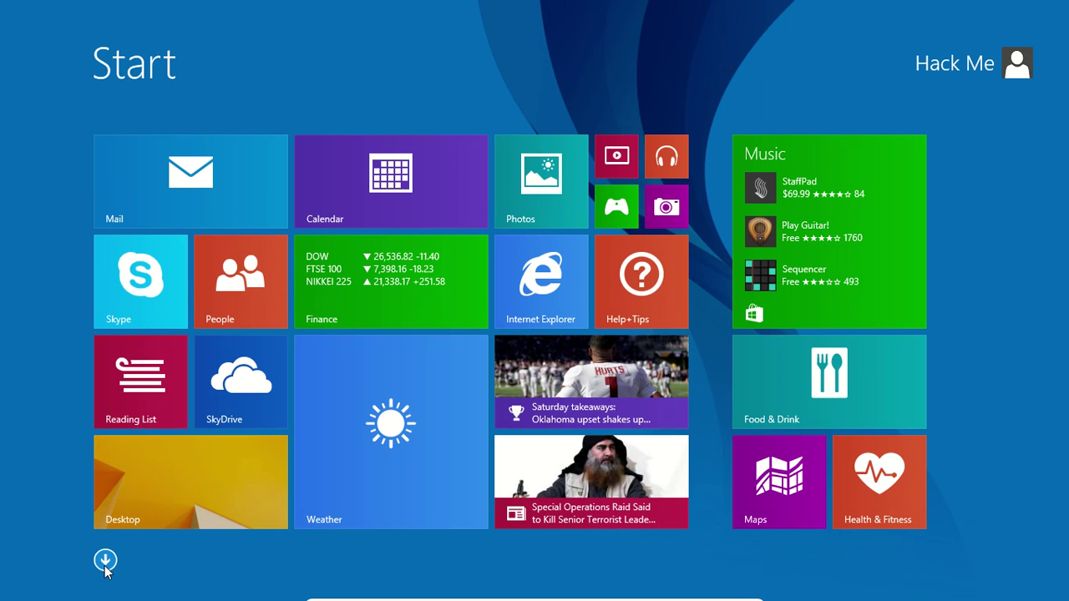
pyautogui.click(172, 474)
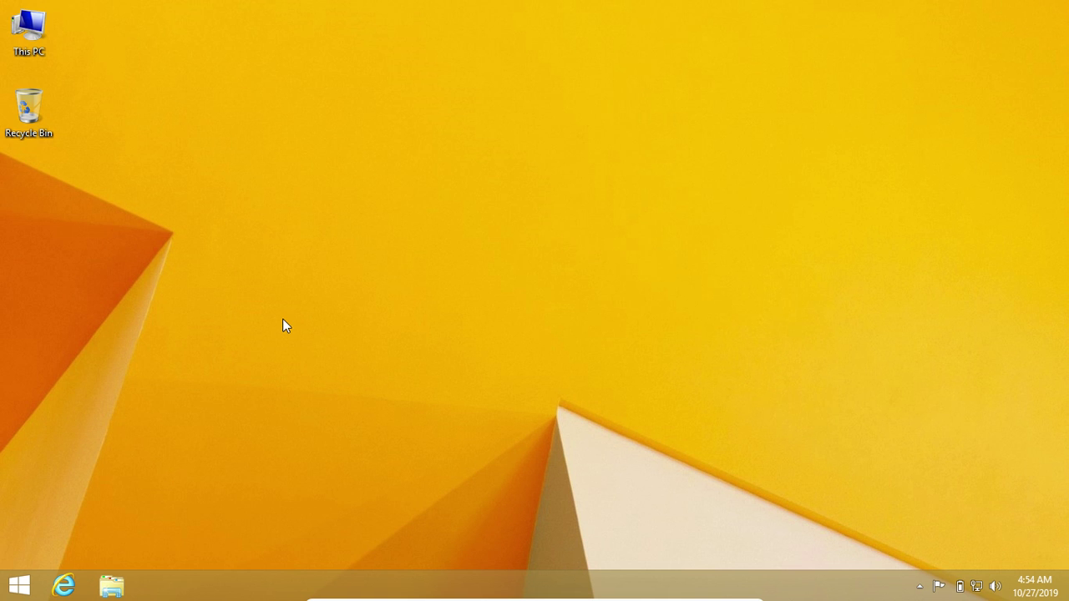
pyautogui.press('Down')
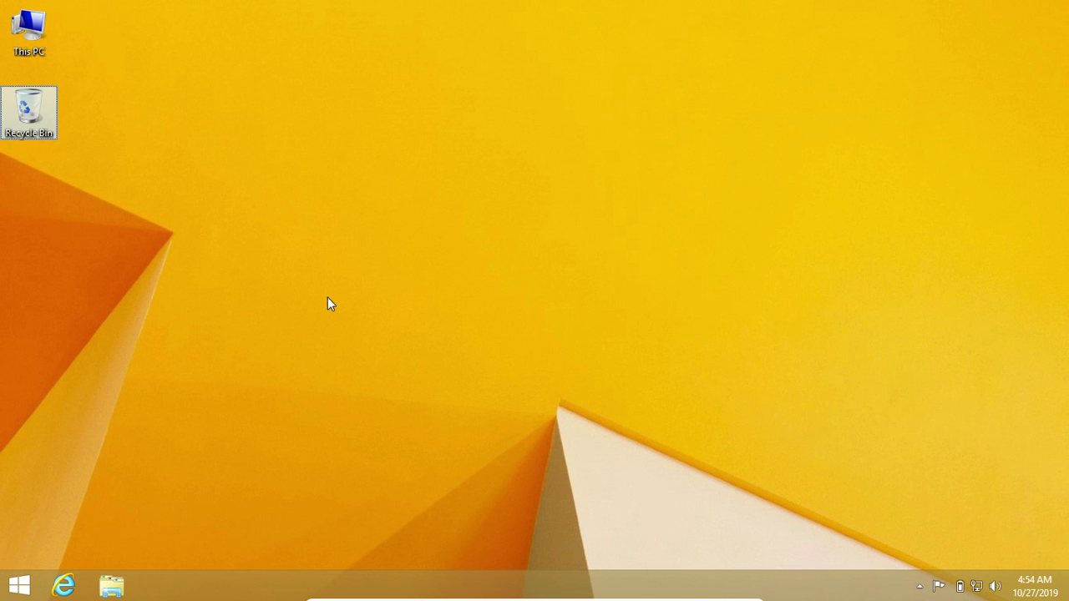
pyautogui.hotkey('ctrl', 'space')
pyautogui.rightClick(394, 284)
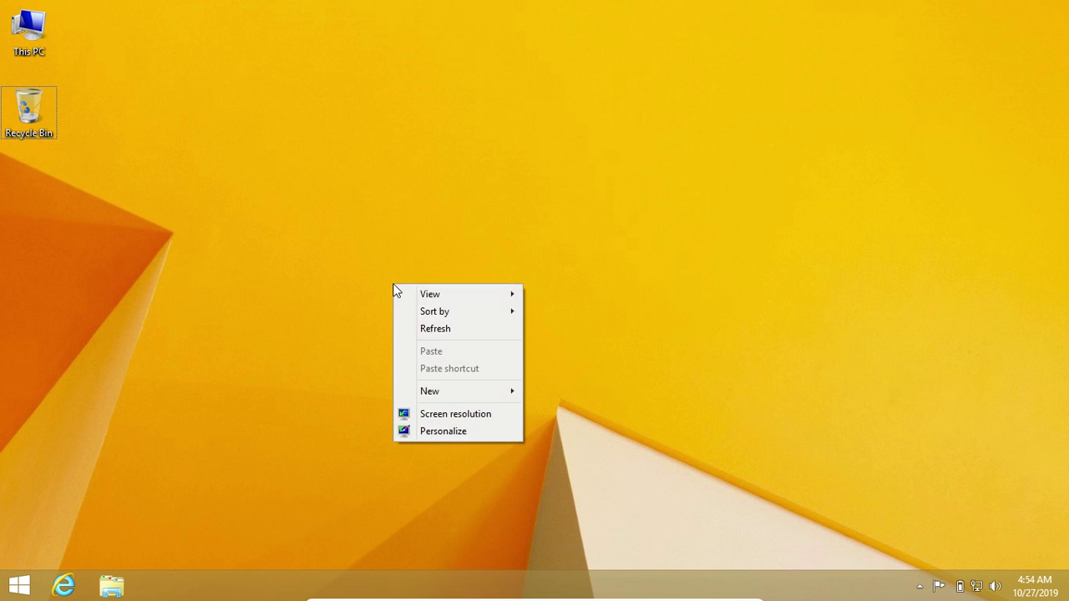
pyautogui.click(436, 333)
# Step: Open the Language settings under Clock, Language, and Region in Control Panel
pyautogui.press('super+r')
pyautogui.press('Escape')
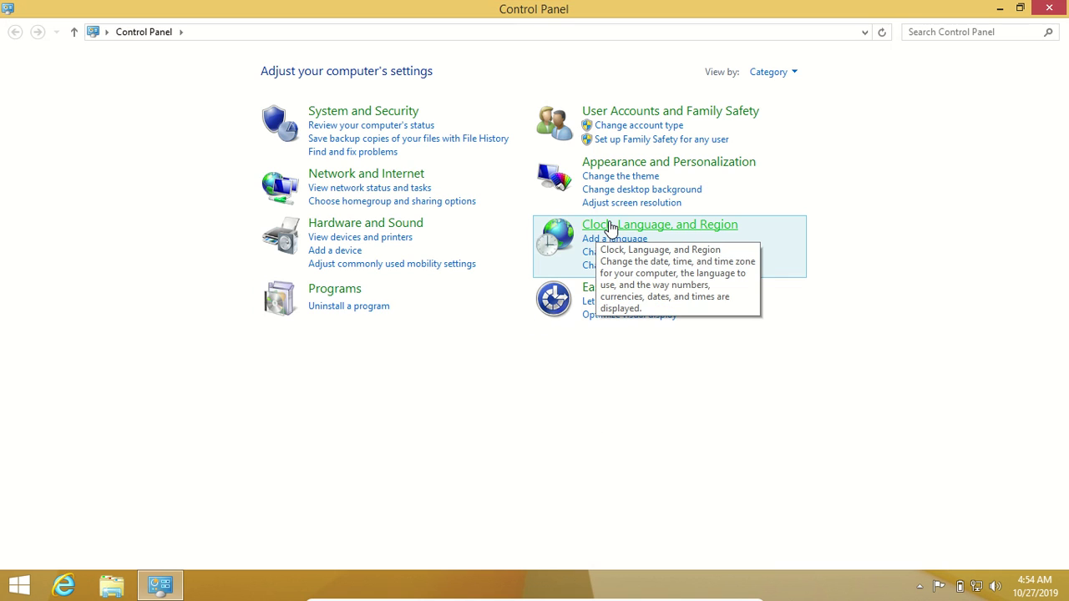
pyautogui.click(611, 226)
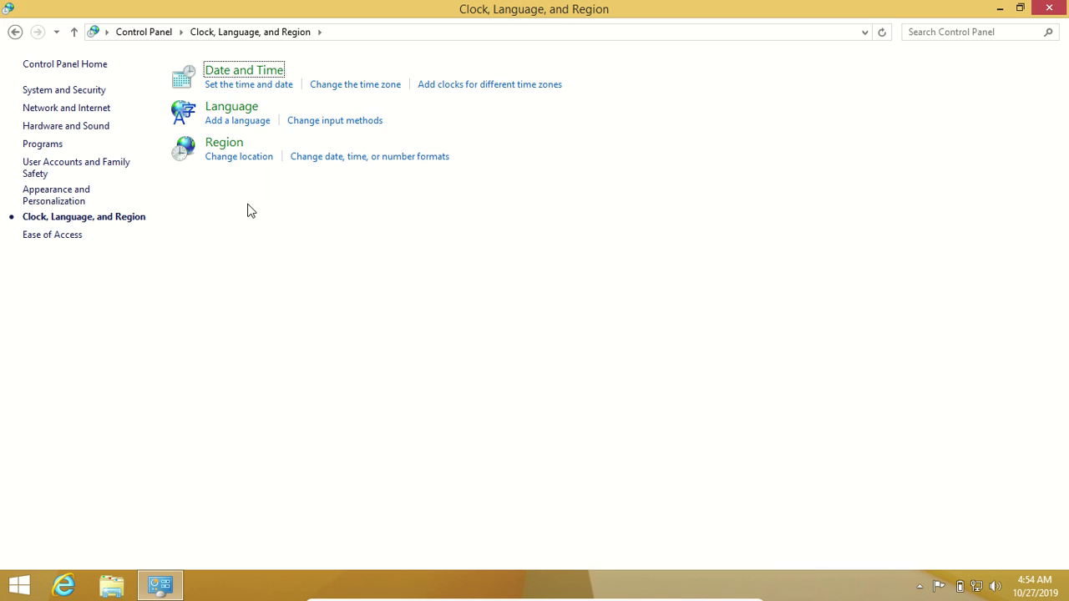
pyautogui.click(233, 111)
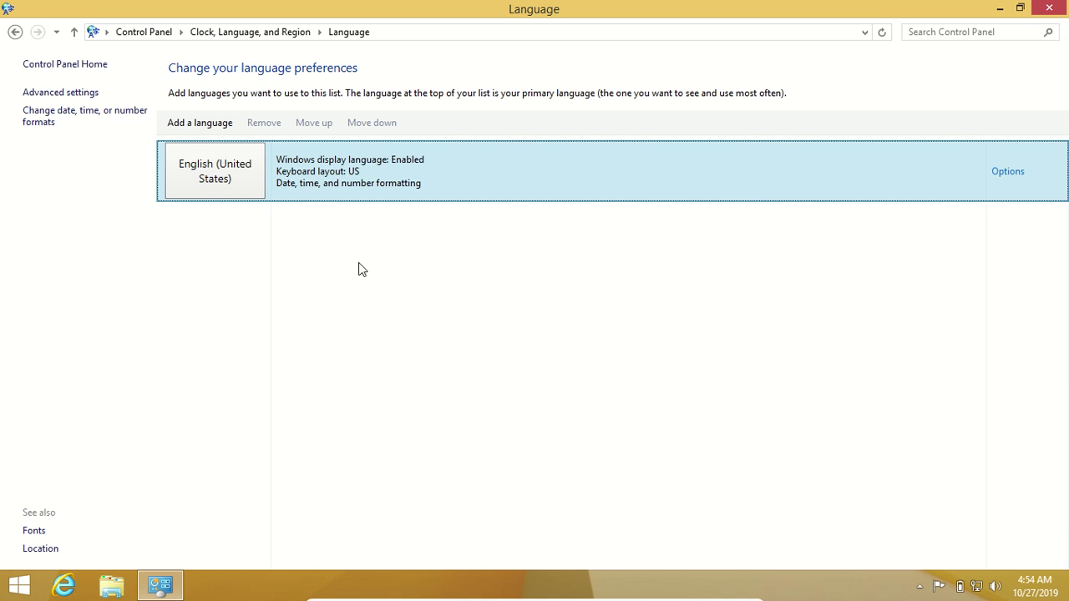
# Step: Add Korean to the language preferences and move it above English (United States) as the primary language
pyautogui.click(198, 125)
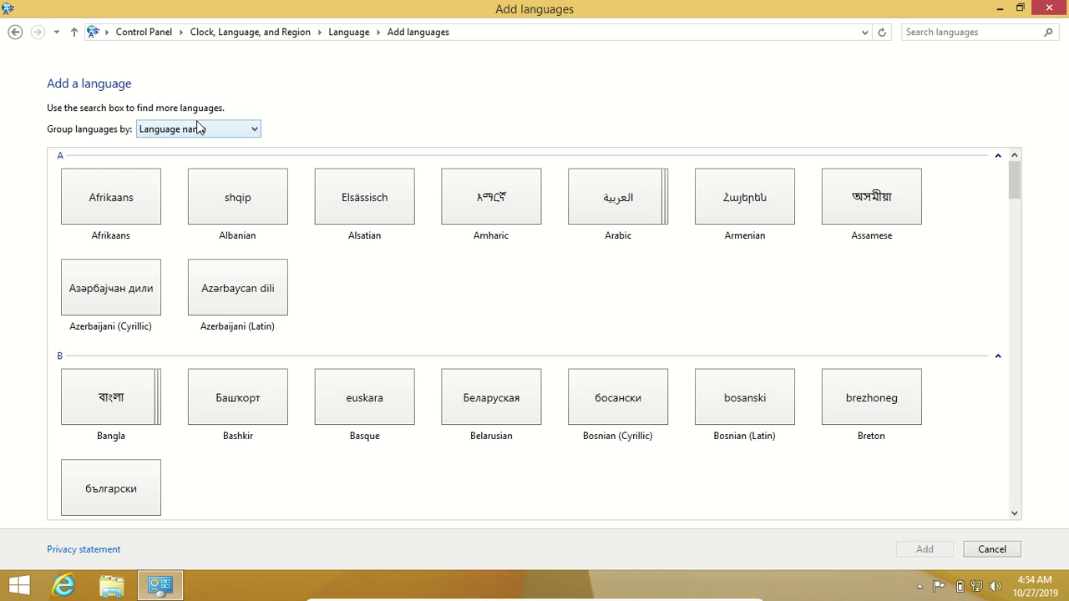
pyautogui.moveTo(1010, 189); pyautogui.dragTo(1041, 327)
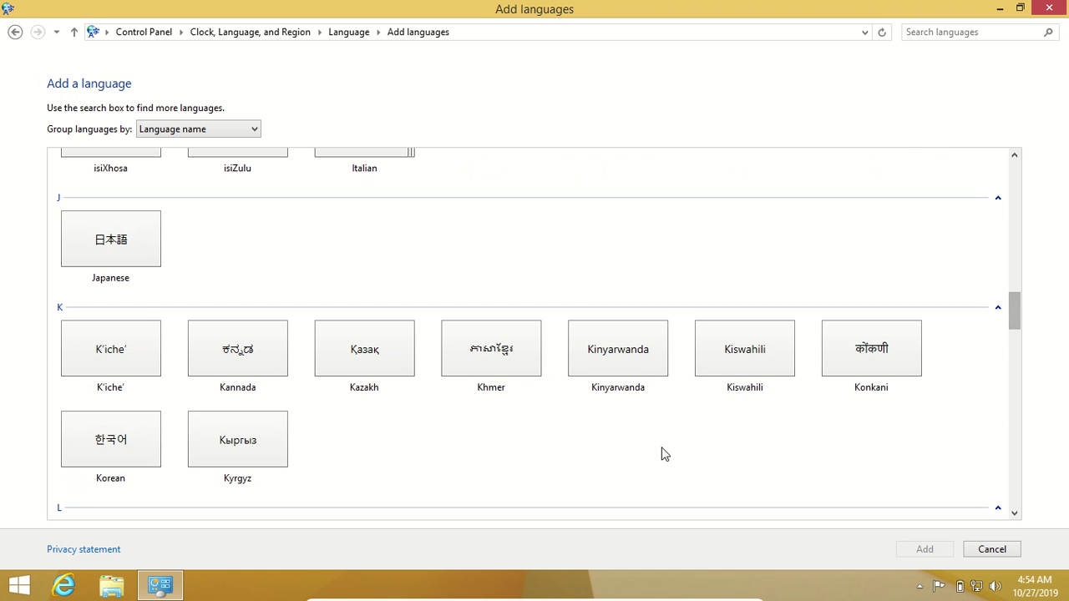
pyautogui.click(123, 454)
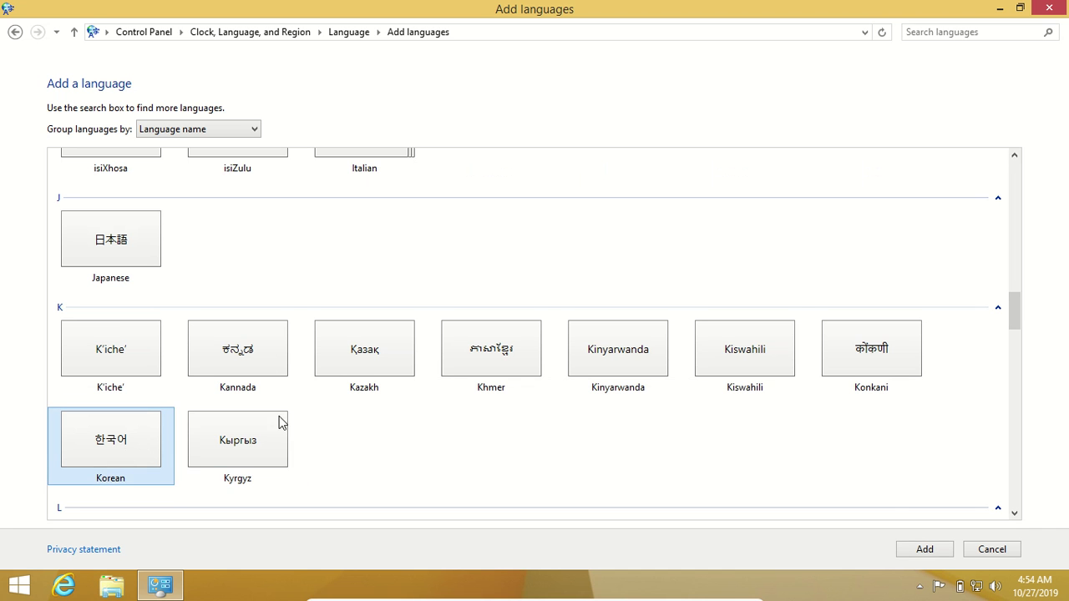
pyautogui.click(910, 549)
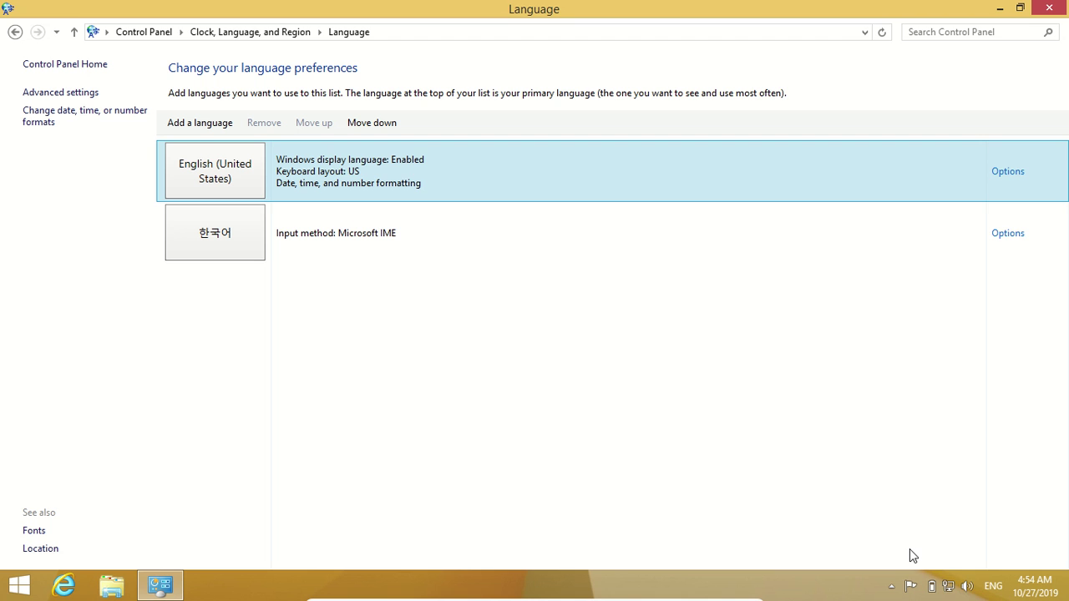
pyautogui.click(309, 257)
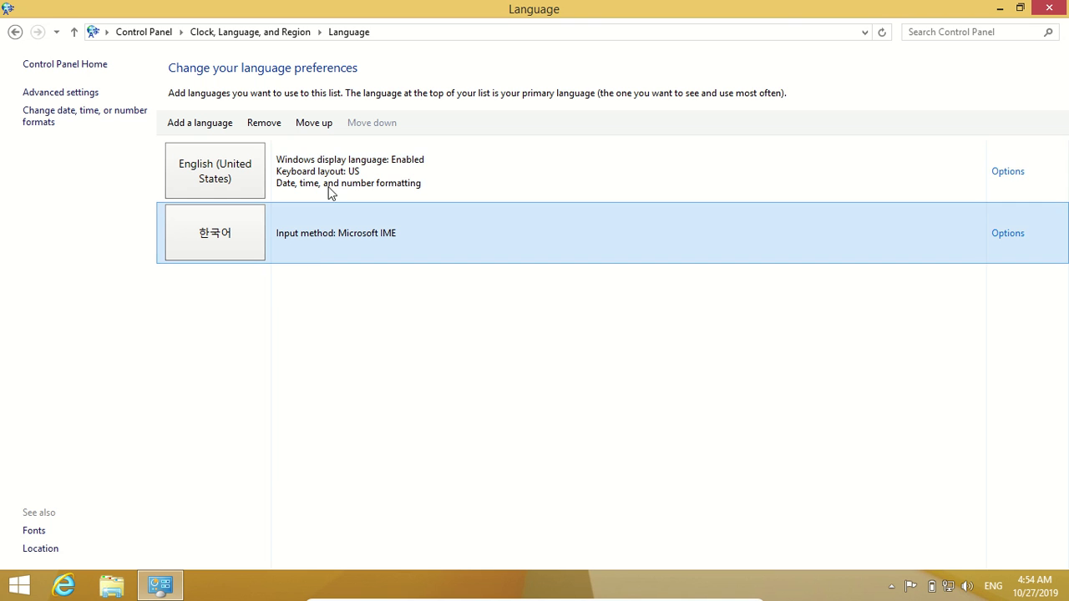
pyautogui.click(310, 125)
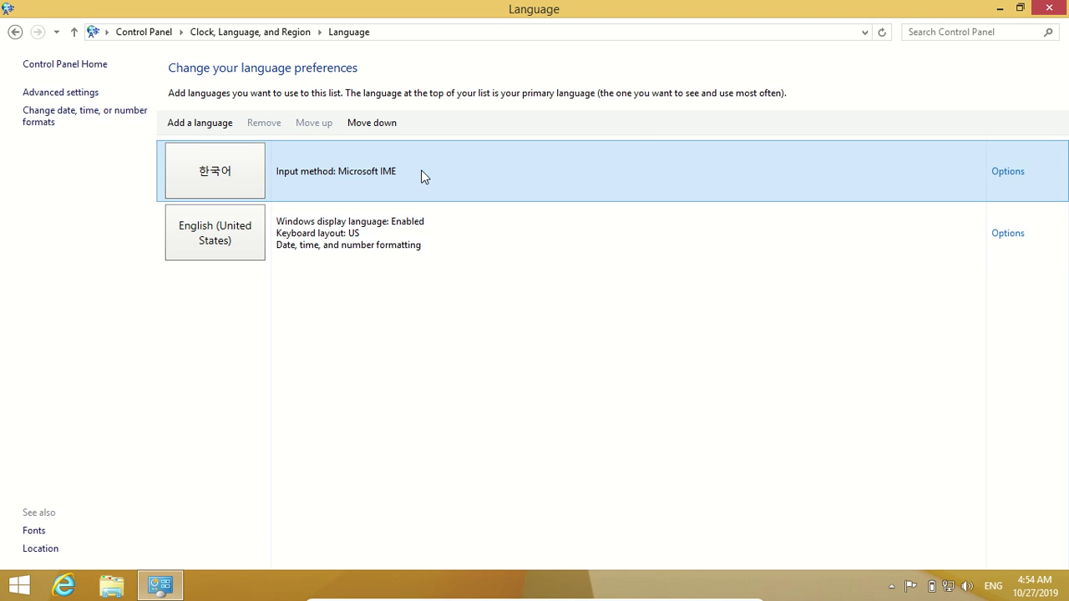
# Step: Start downloading and installing the Korean language pack from its language options, allowing the installer to make changes
pyautogui.click(1008, 173)
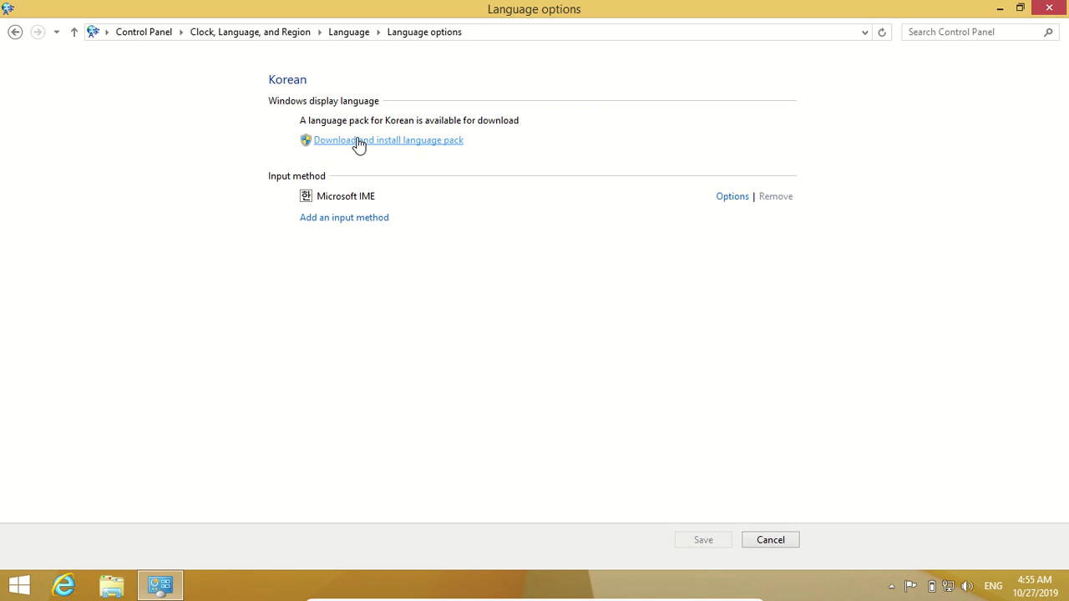
pyautogui.click(359, 144)
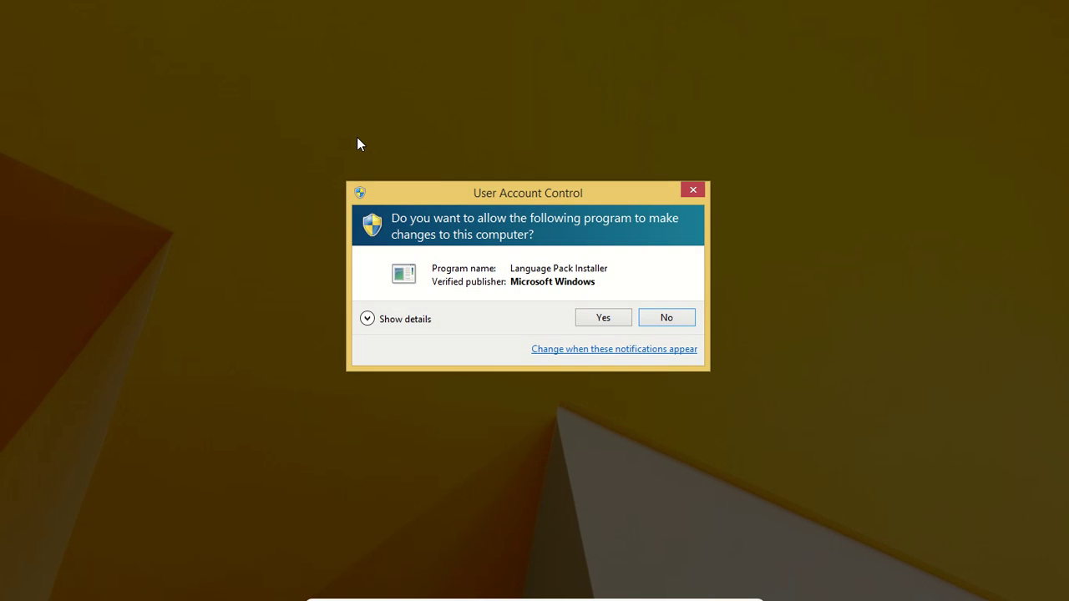
pyautogui.click(599, 321)
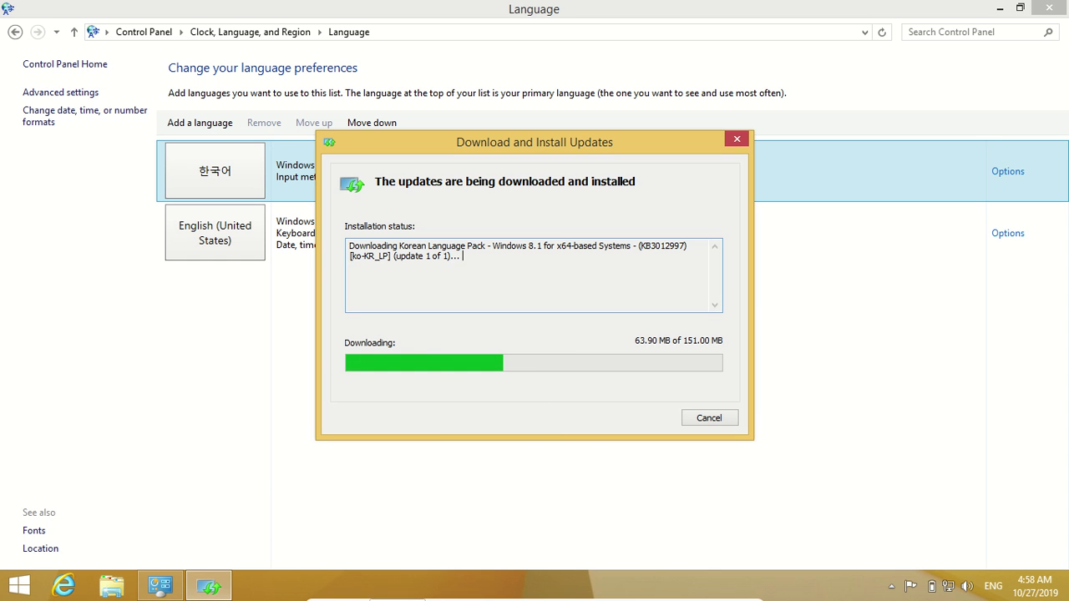
# Step: Return the virtual machine from full-screen to windowed mode while the language pack downloads
pyautogui.moveTo(397, 595)
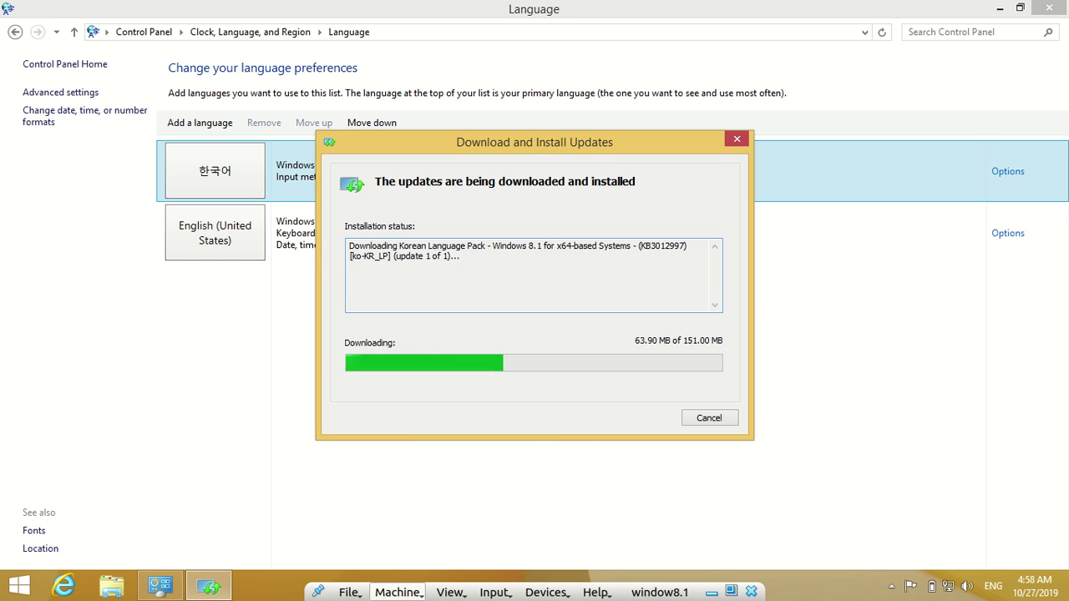
pyautogui.click(459, 593)
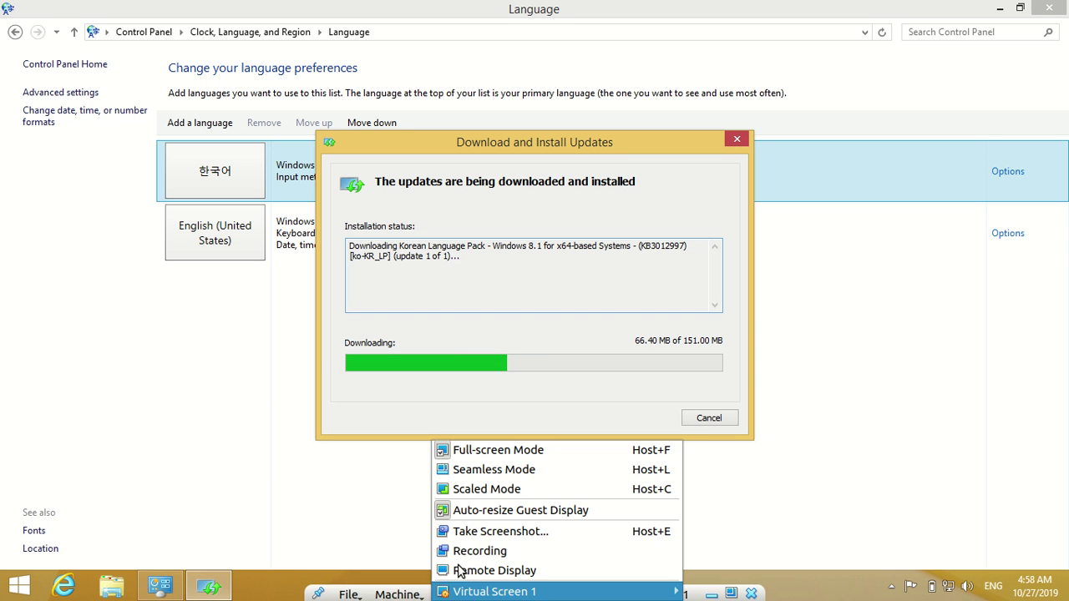
pyautogui.click(481, 453)
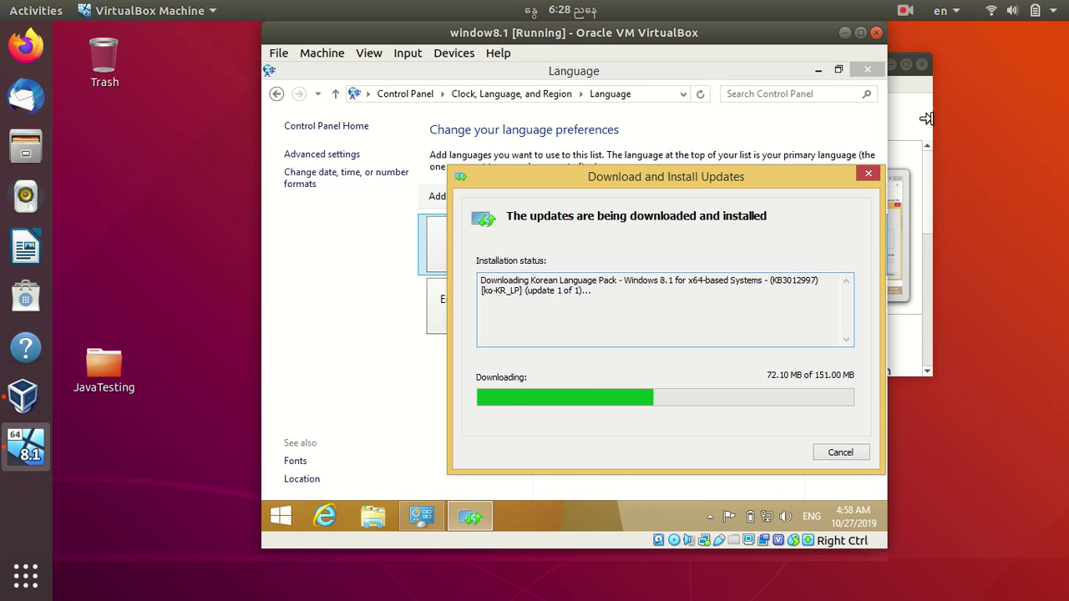
pyautogui.click(907, 13)
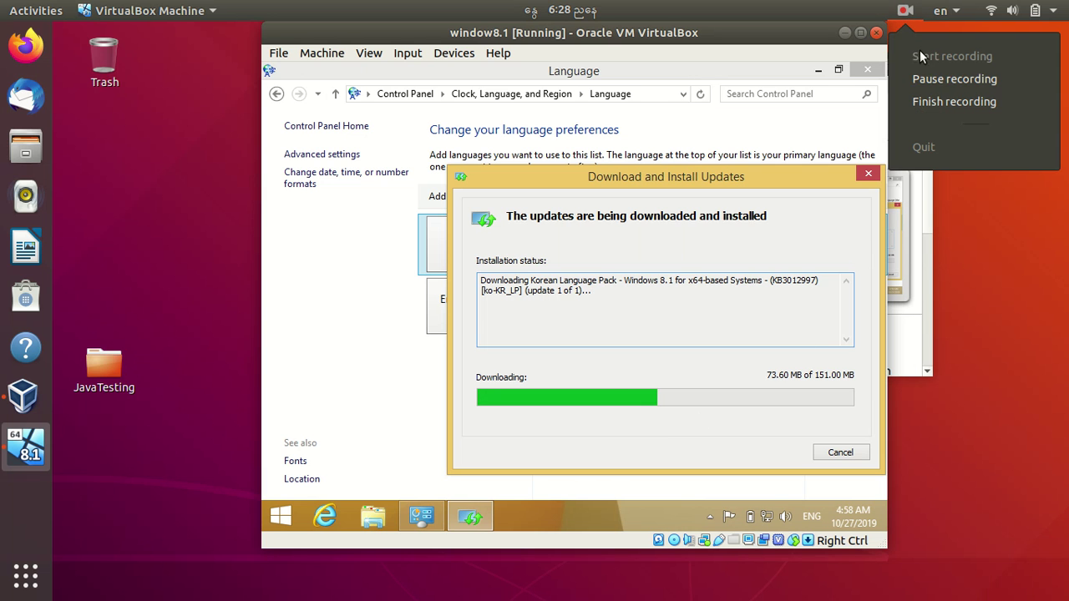
pyautogui.click(928, 75)
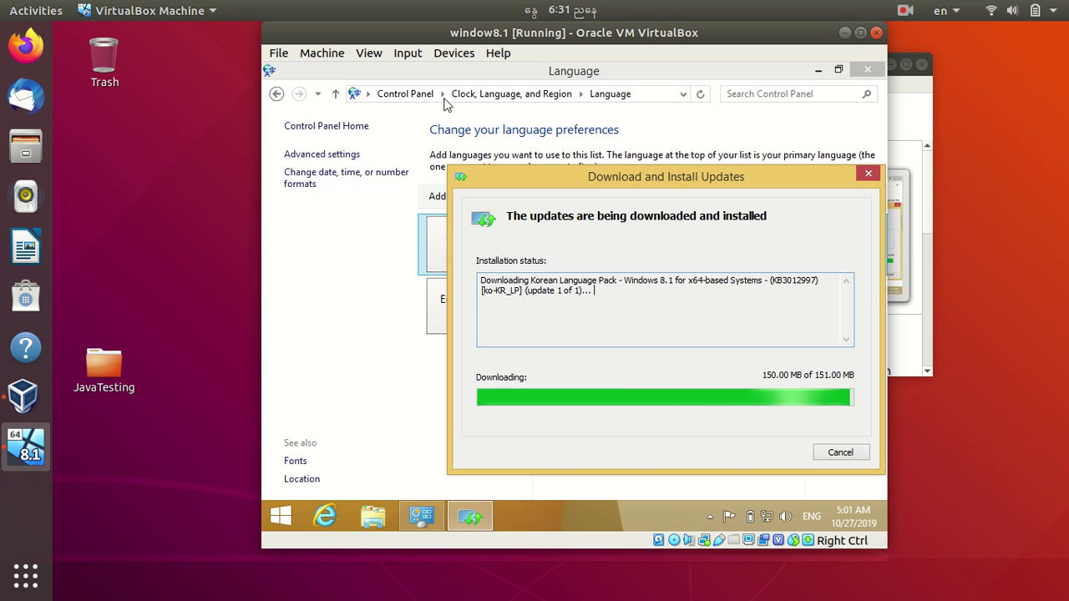
# Step: Switch the virtual machine window to full-screen mode again
pyautogui.click(380, 54)
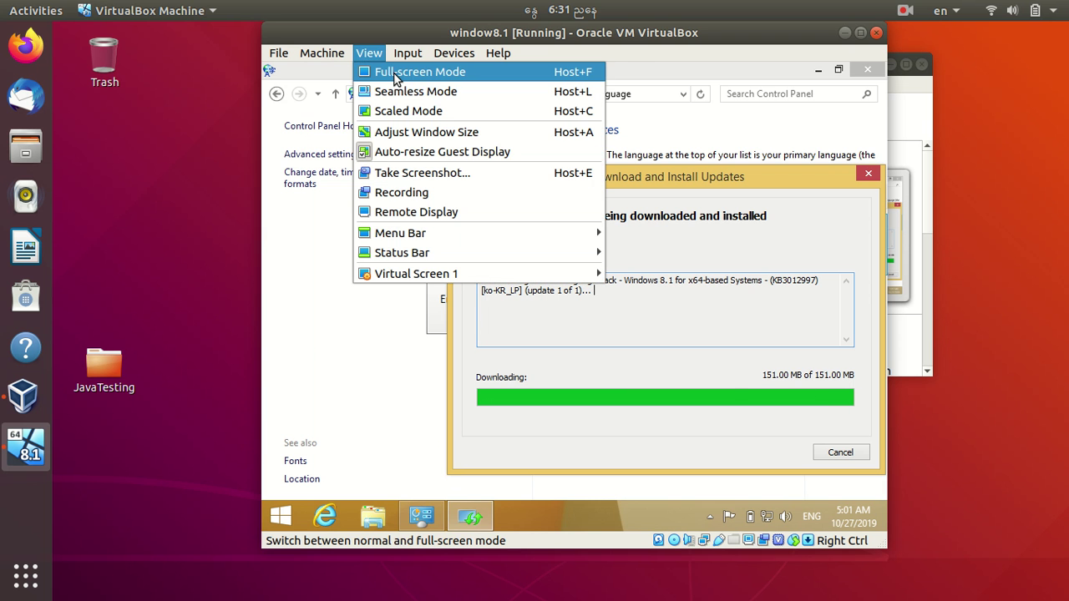
pyautogui.click(394, 74)
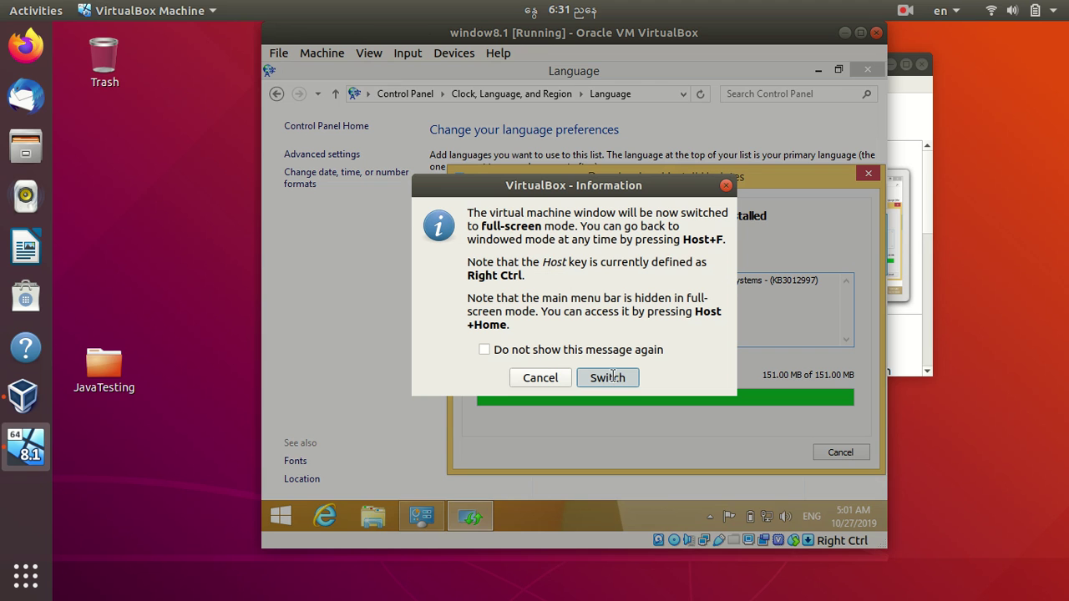
pyautogui.click(608, 379)
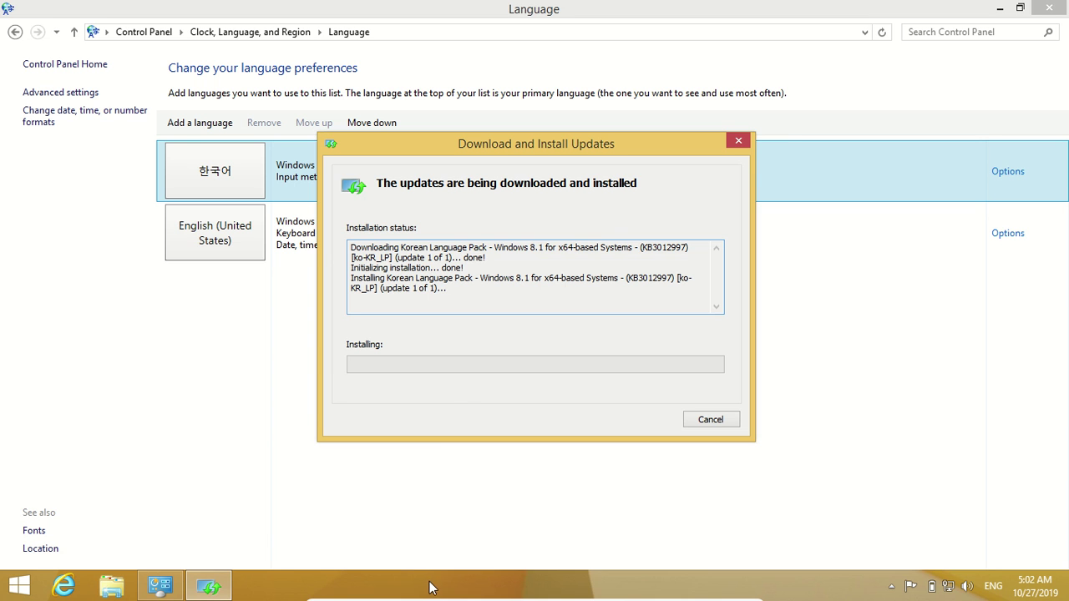
# Step: Return the virtual machine to windowed mode while the Korean language pack installs
pyautogui.moveTo(435, 598)
pyautogui.moveTo(451, 598)
pyautogui.click(447, 593)
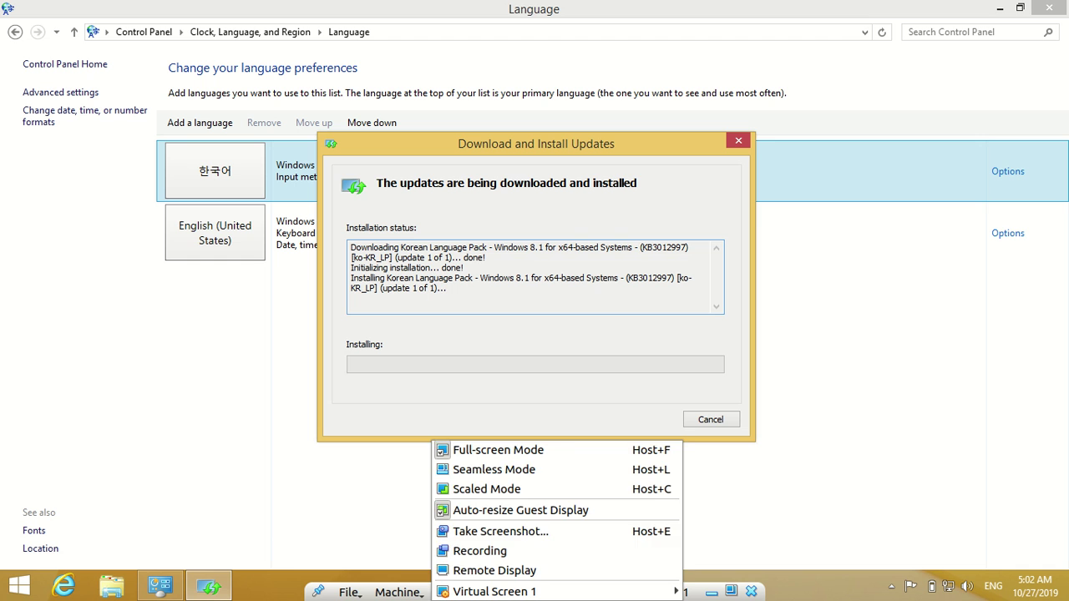
pyautogui.click(481, 452)
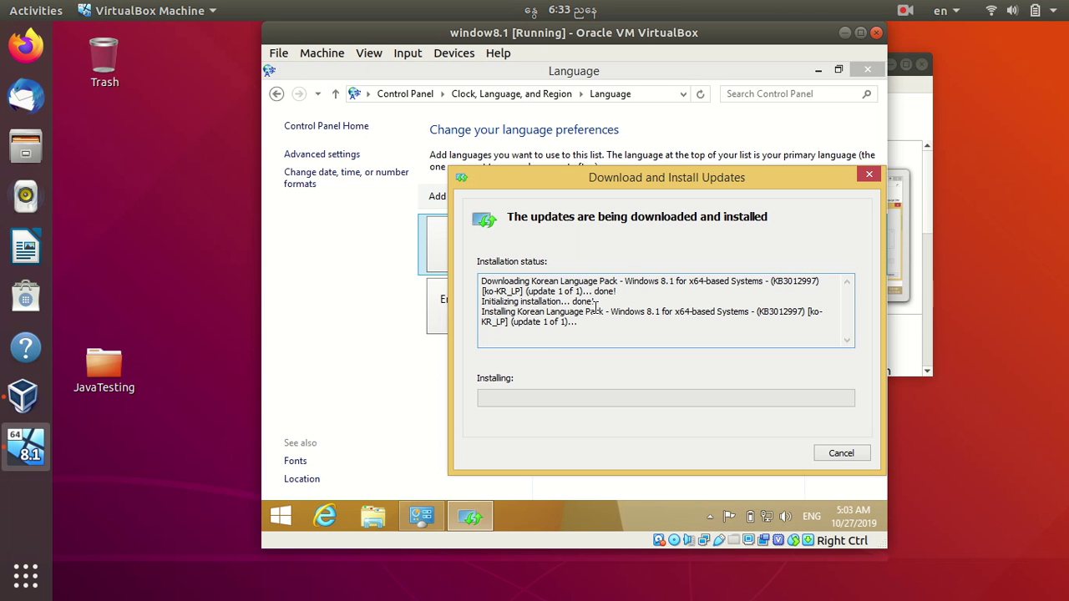
pyautogui.click(906, 10)
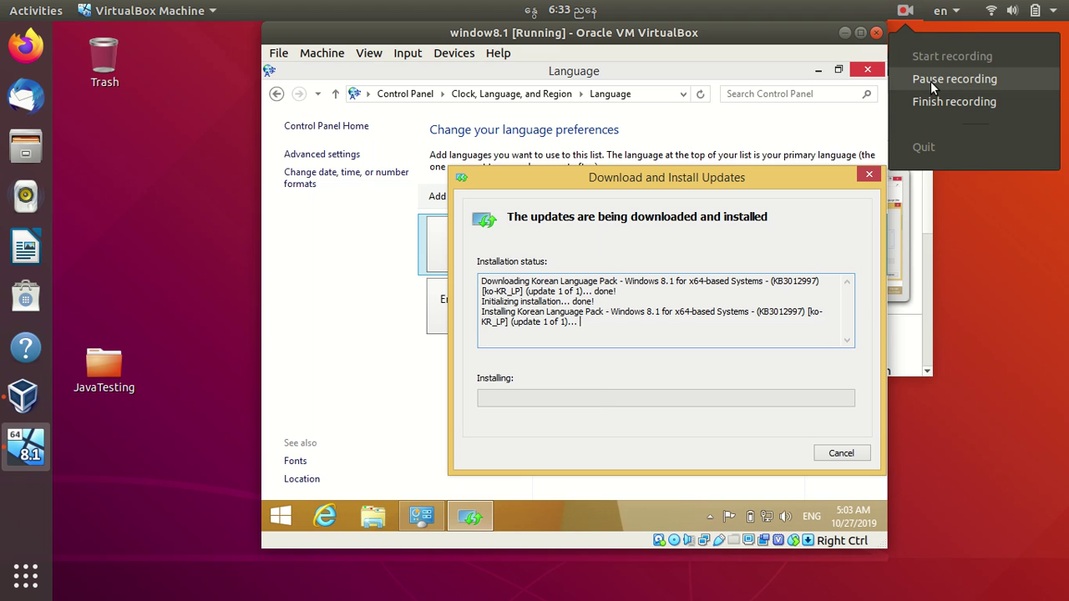
pyautogui.click(931, 81)
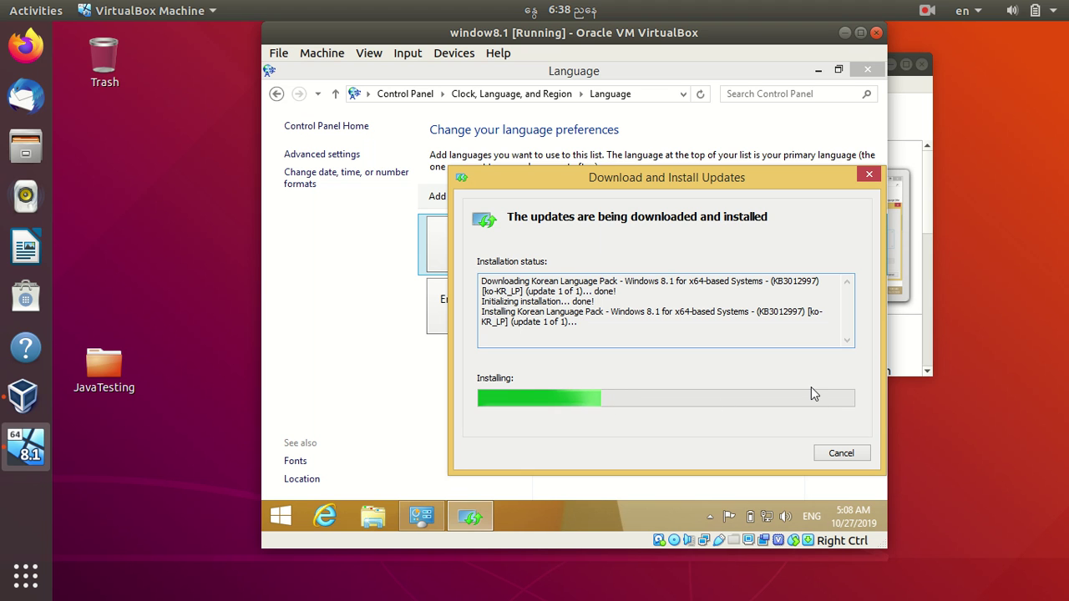
pyautogui.click(927, 10)
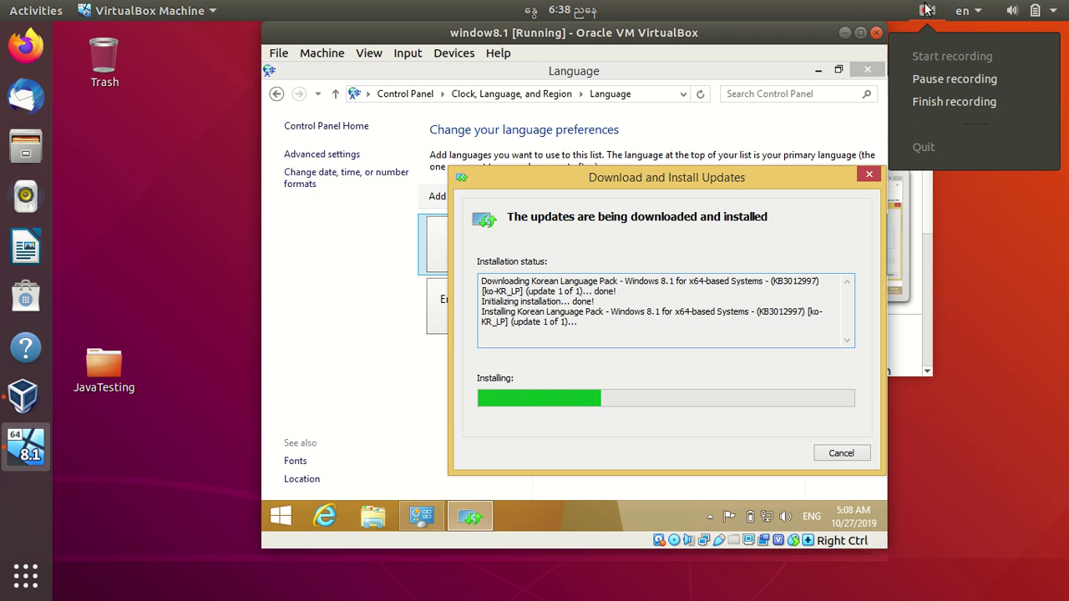
pyautogui.click(938, 76)
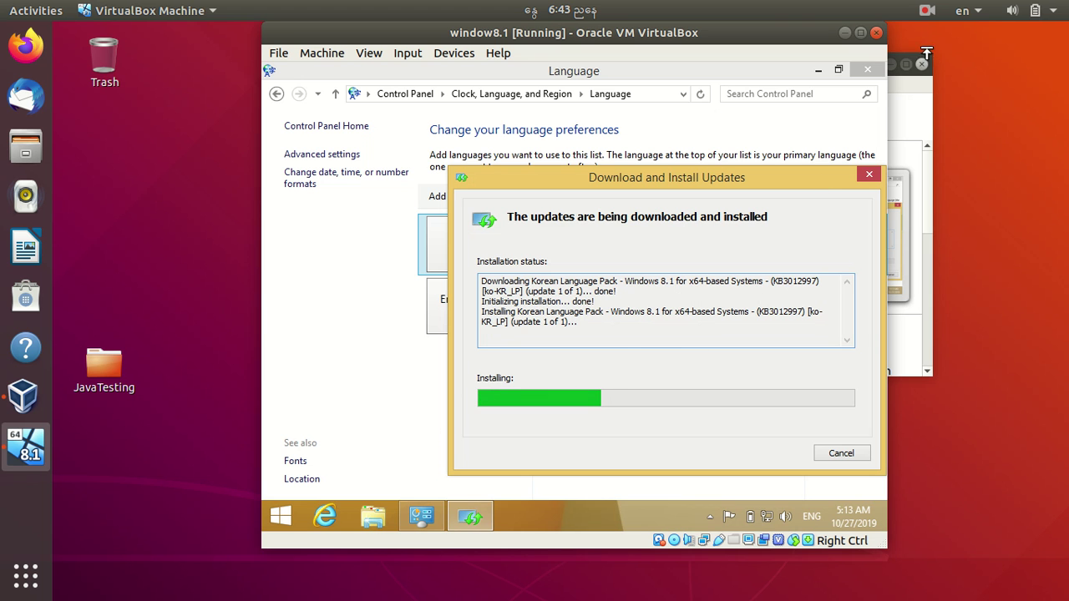
pyautogui.click(924, 12)
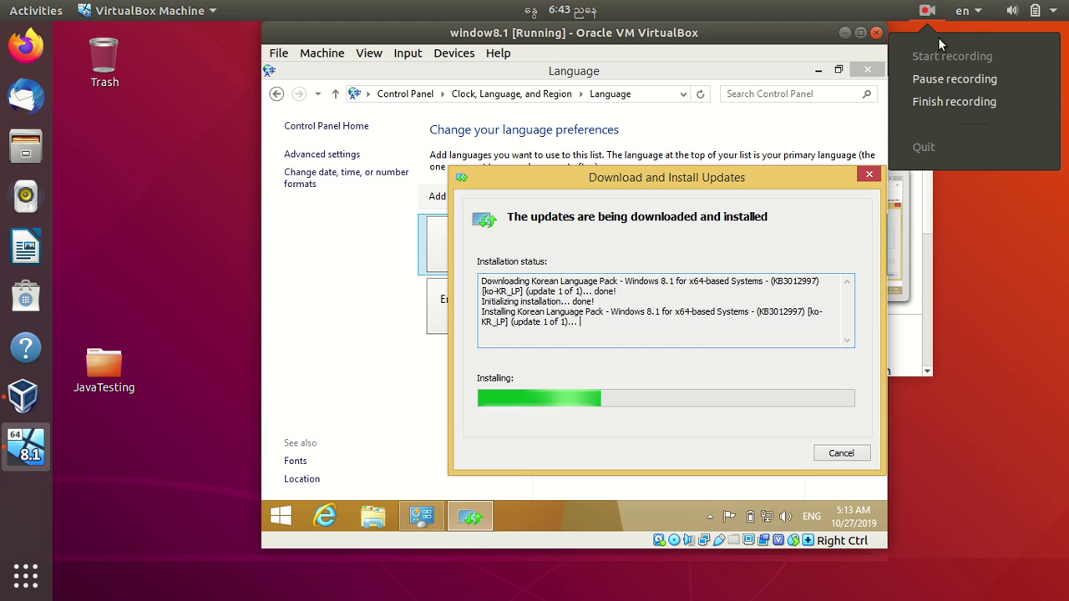
pyautogui.click(947, 83)
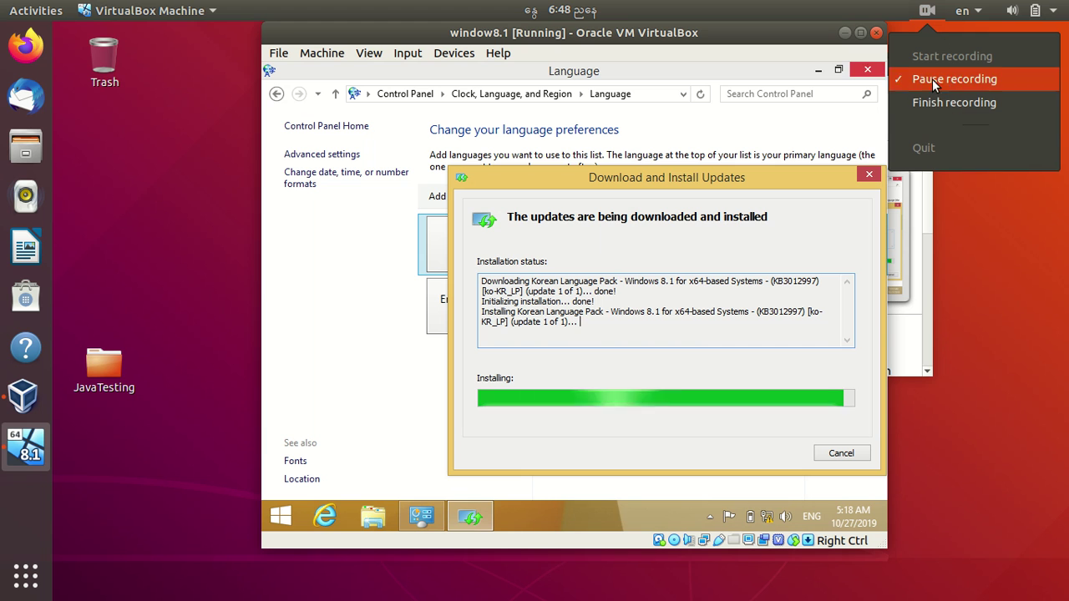
pyautogui.click(933, 78)
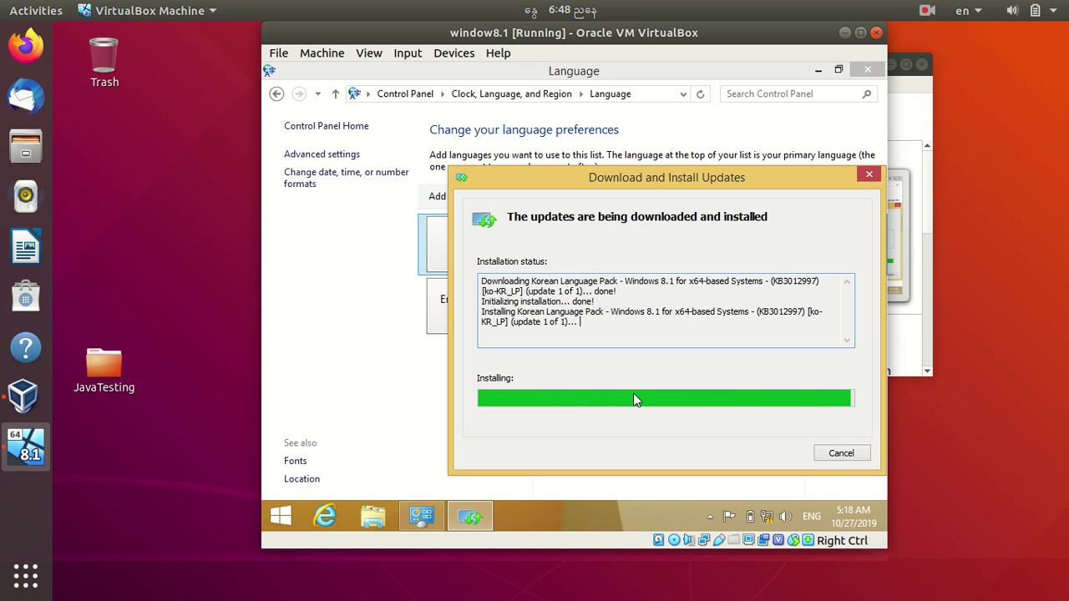
# Step: Show the virtual machine in full-screen mode to follow the Korean language pack installation
pyautogui.click(369, 54)
pyautogui.click(385, 72)
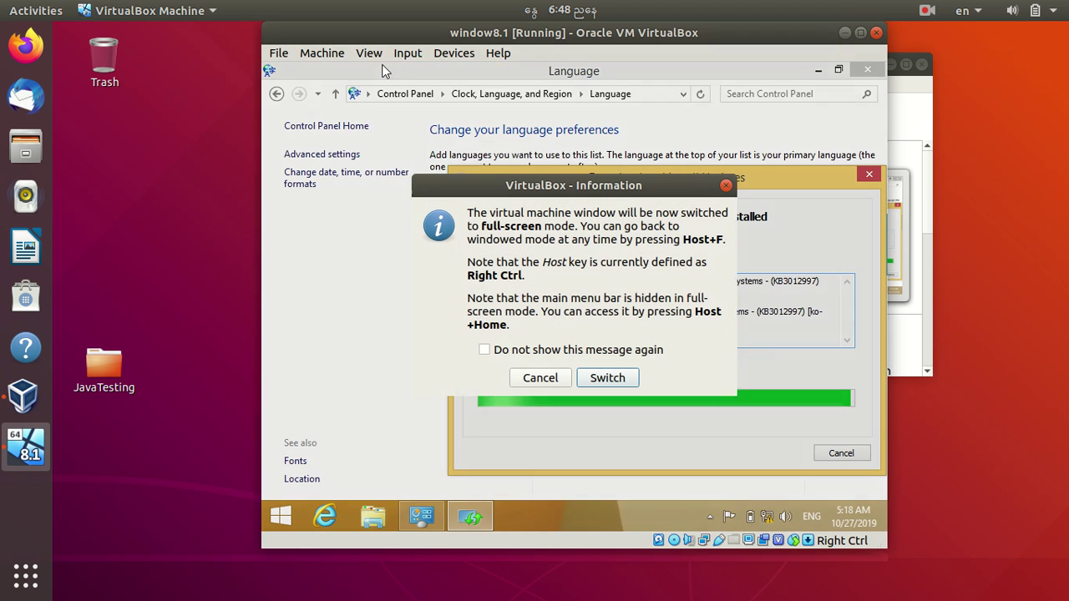
pyautogui.click(598, 379)
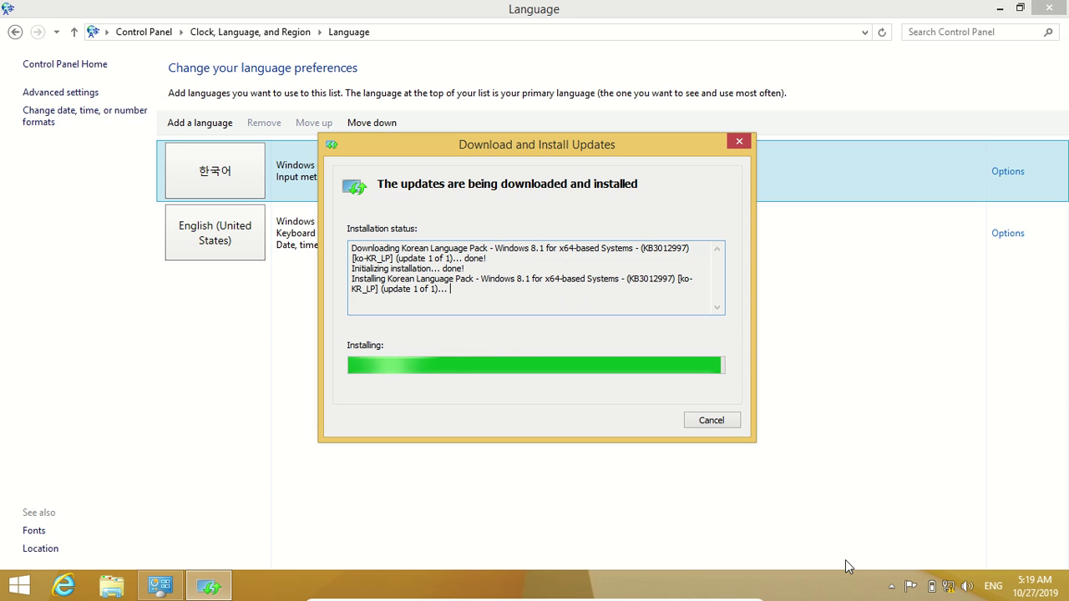
pyautogui.click(892, 588)
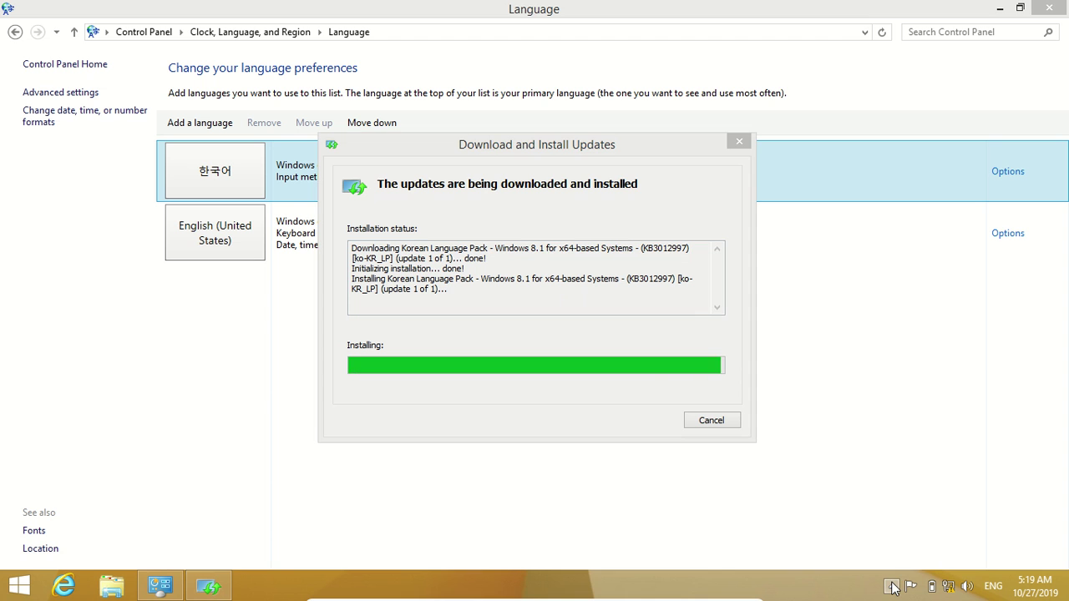
pyautogui.click(892, 587)
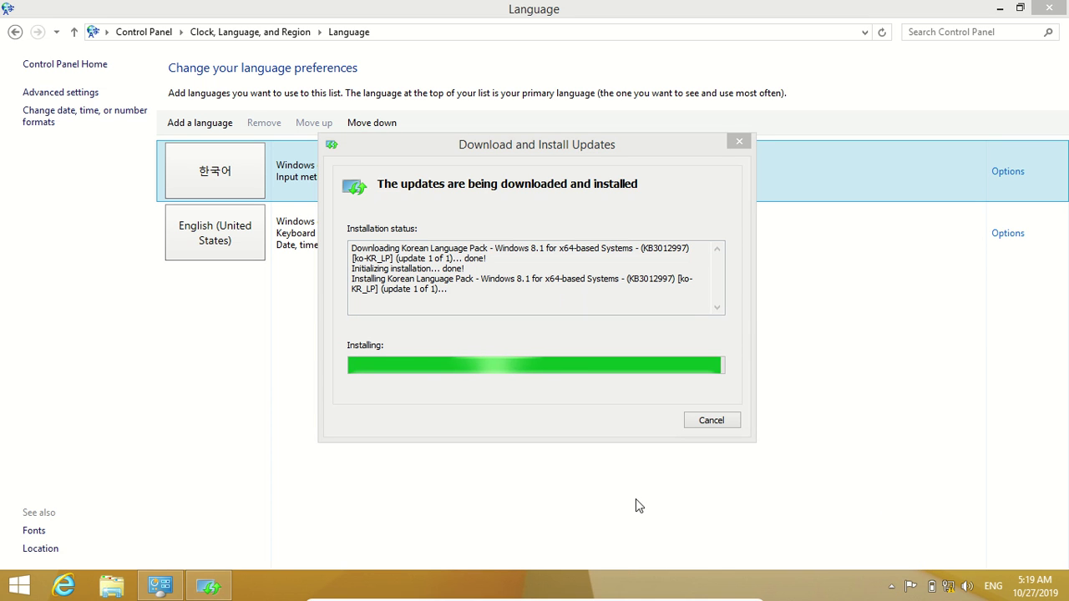
pyautogui.click(578, 299)
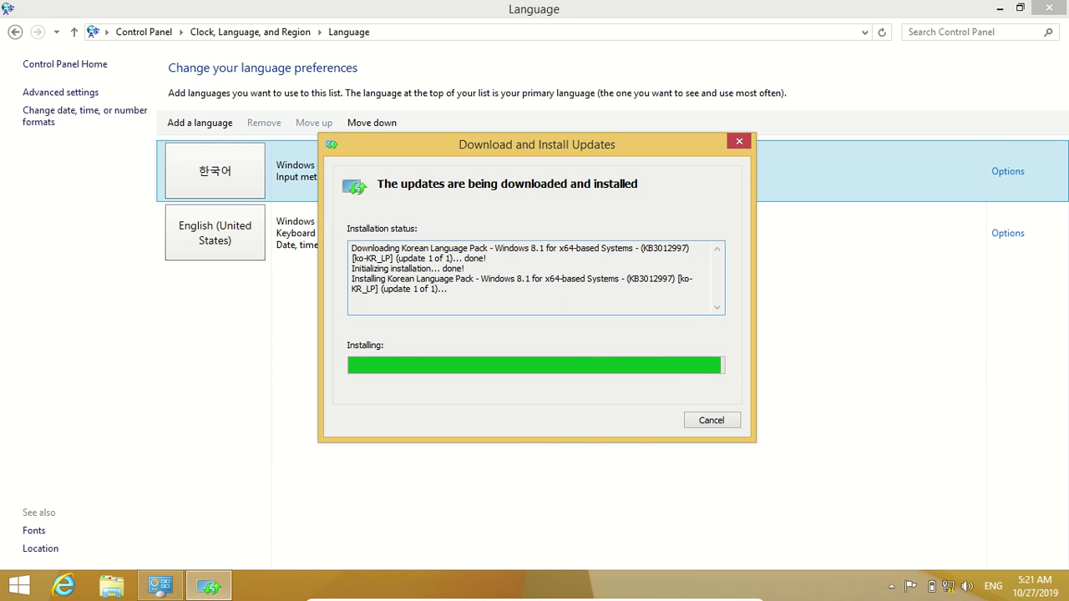
# Step: Leave full-screen mode and return the virtual machine to its window on the host desktop
pyautogui.moveTo(534, 598)
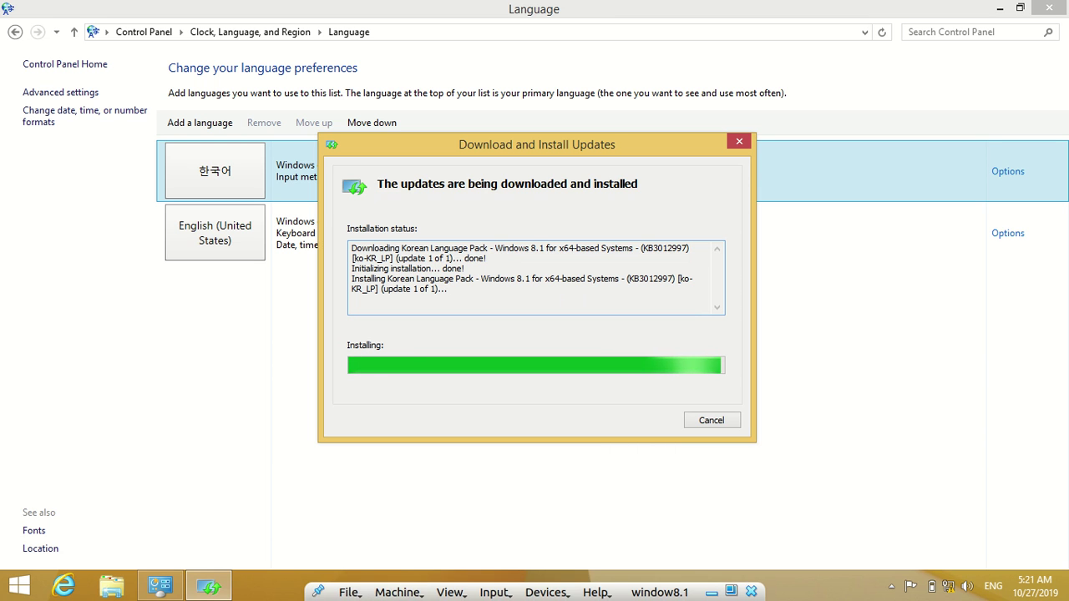
pyautogui.click(451, 592)
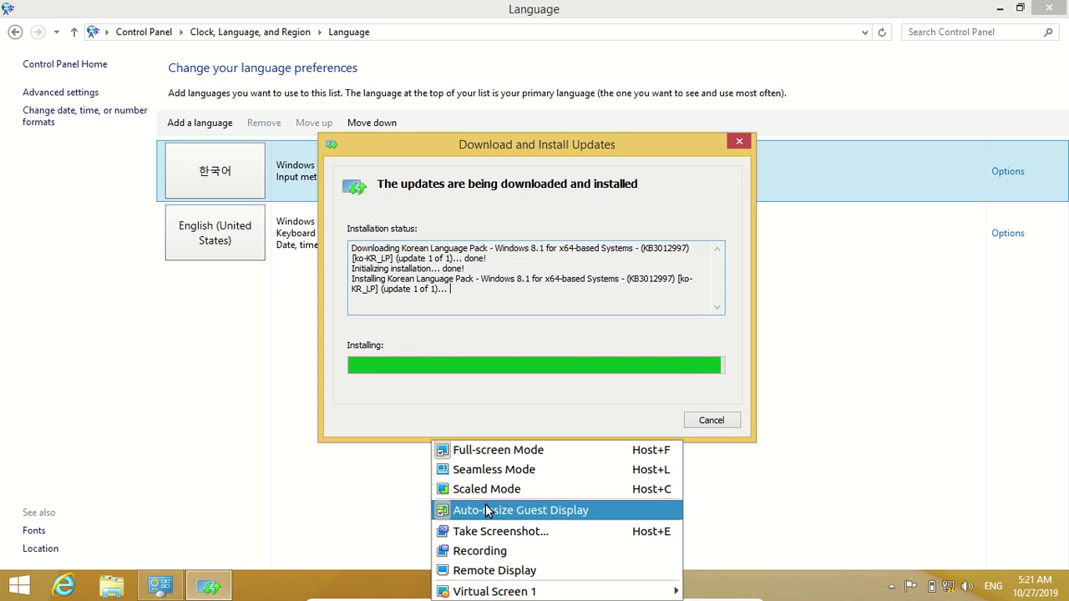
pyautogui.click(515, 457)
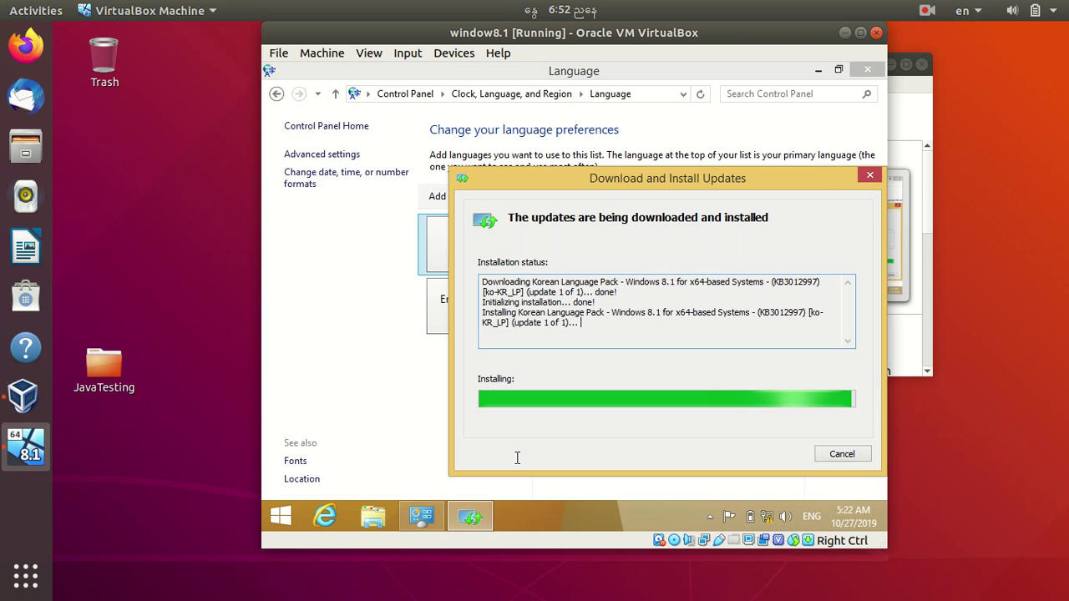
pyautogui.click(932, 11)
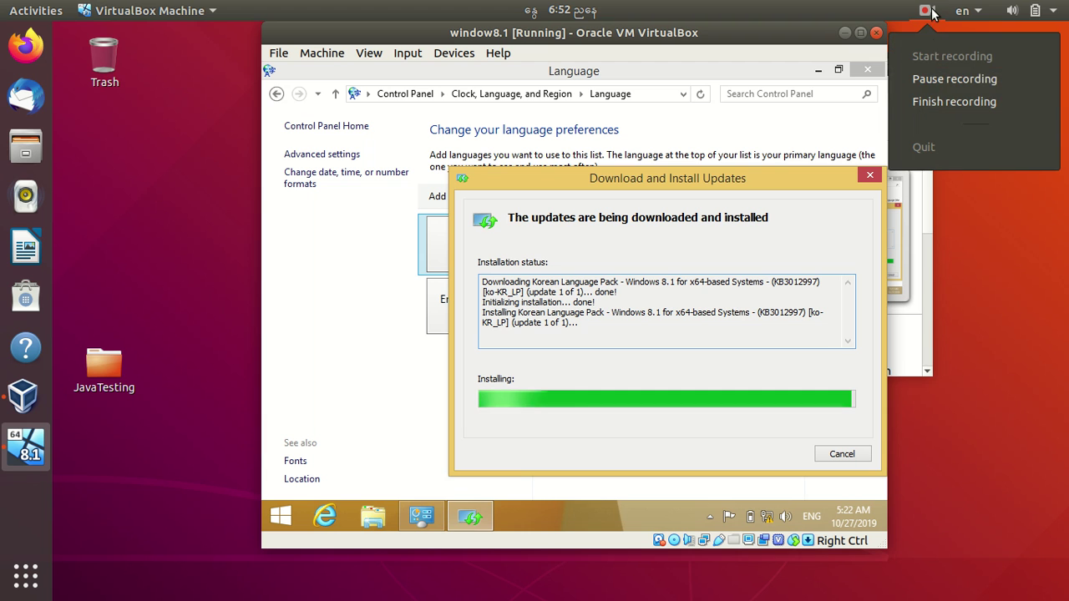
pyautogui.click(938, 77)
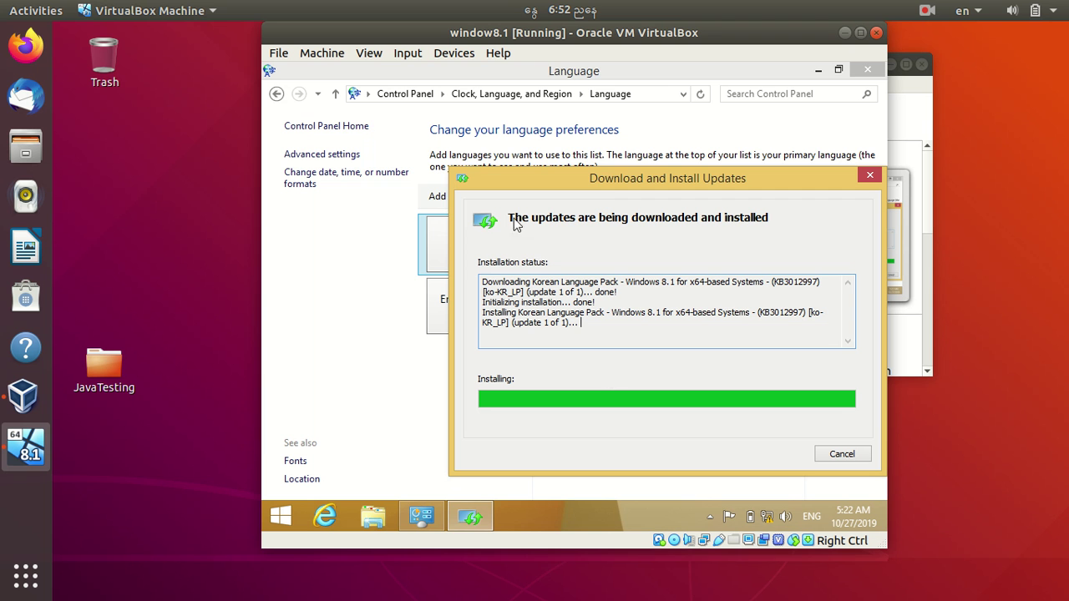
# Step: Switch the virtual machine window to full-screen mode and accept the mode change
pyautogui.click(380, 56)
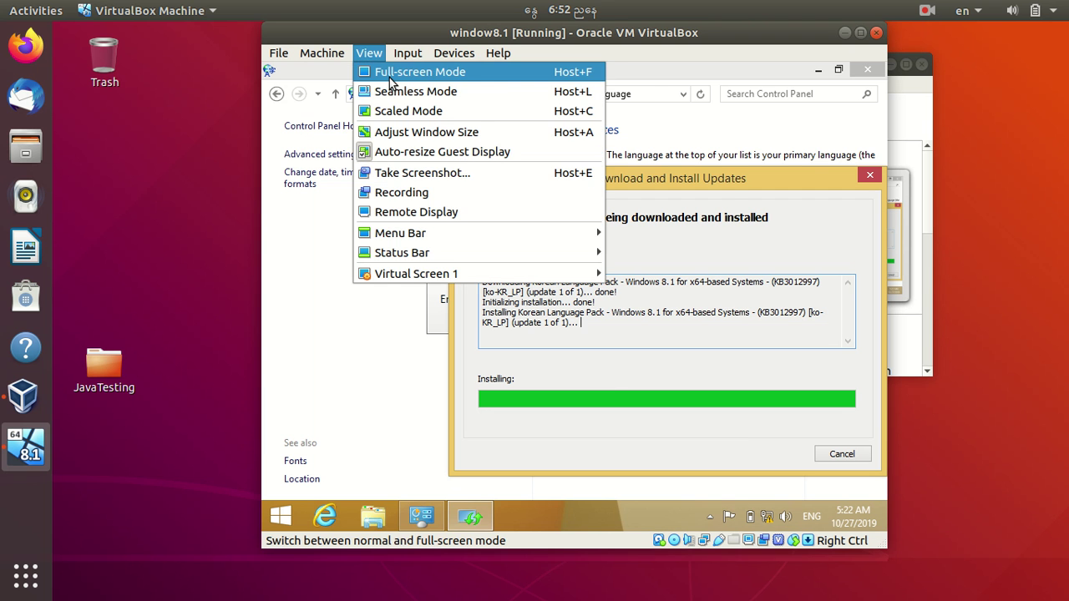
pyautogui.click(389, 74)
pyautogui.click(609, 384)
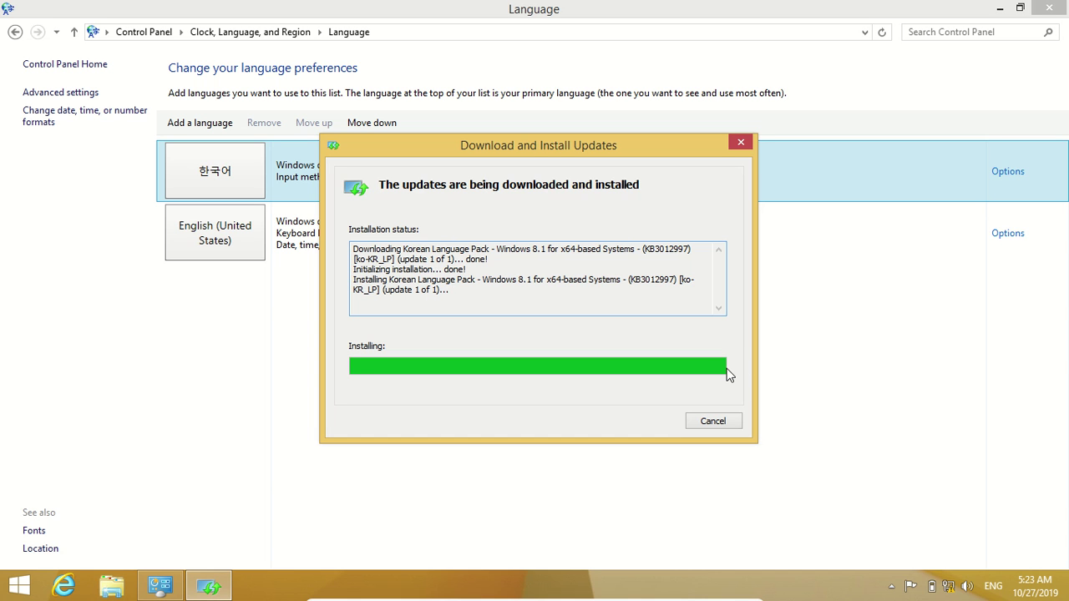
# Step: Close the language pack installer once it finishes, and close the Language window
pyautogui.click(712, 304)
pyautogui.click(210, 590)
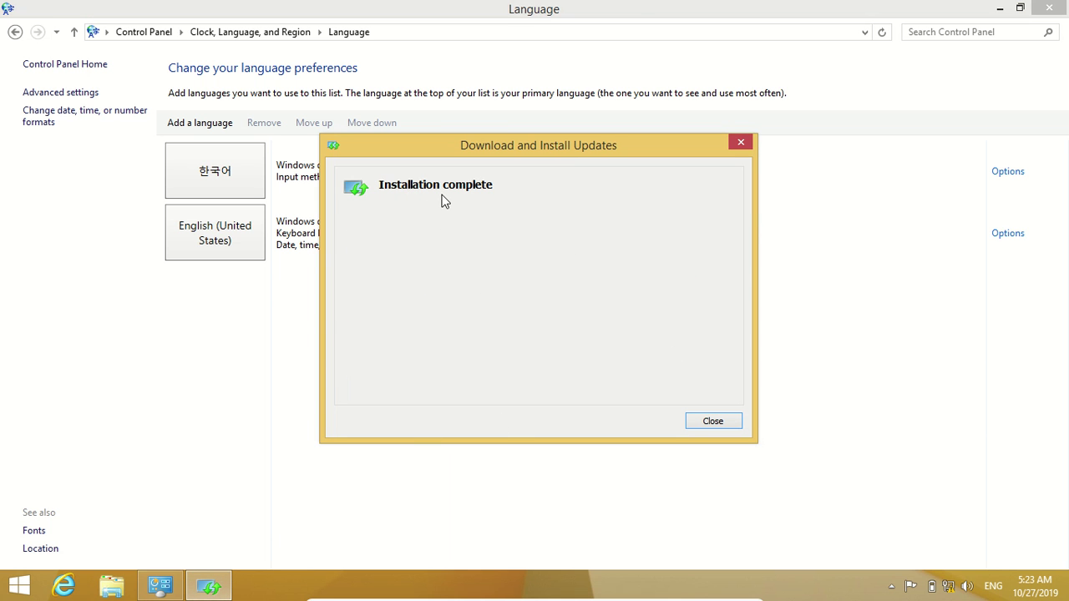
pyautogui.click(713, 422)
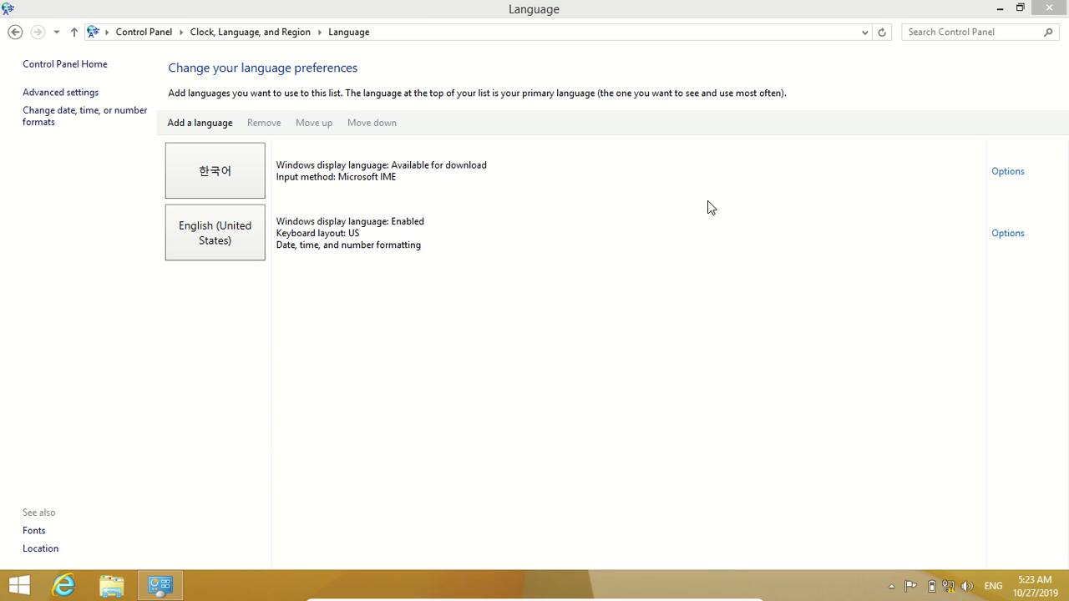
pyautogui.click(1063, 3)
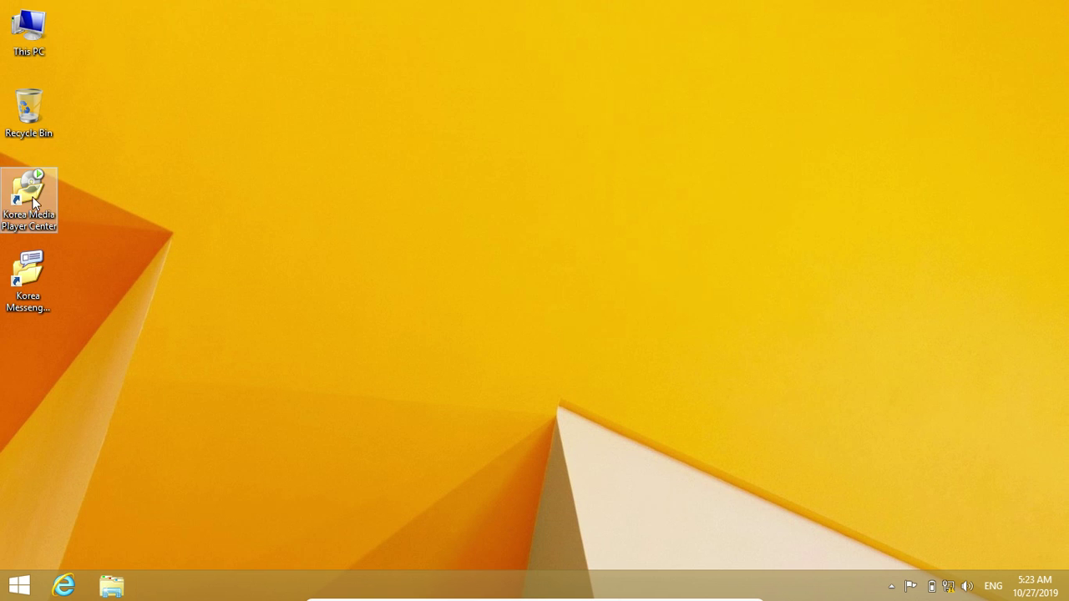
pyautogui.click(18, 587)
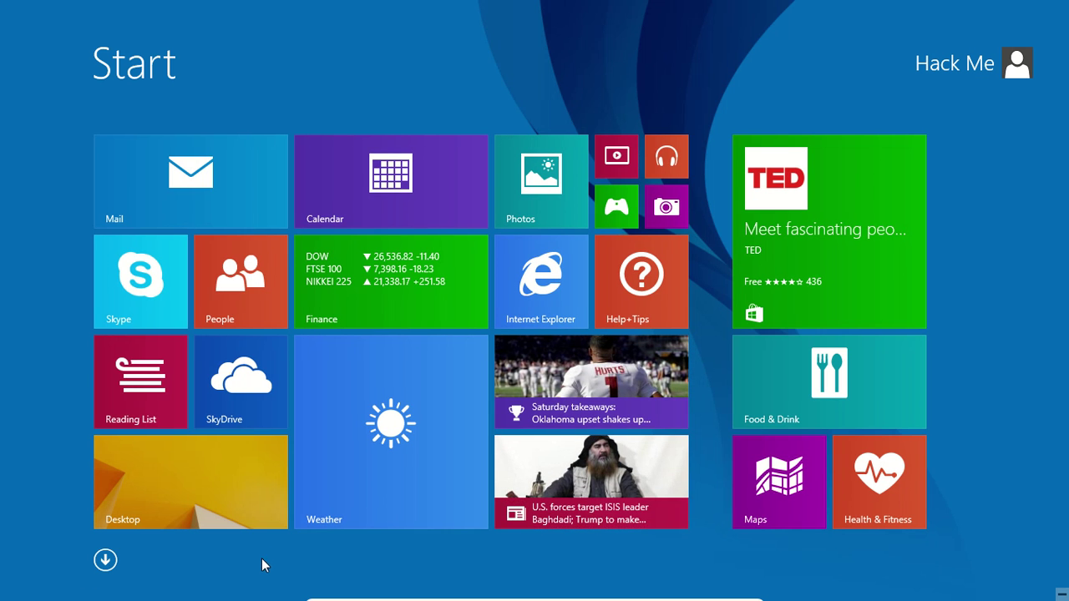
pyautogui.click(180, 513)
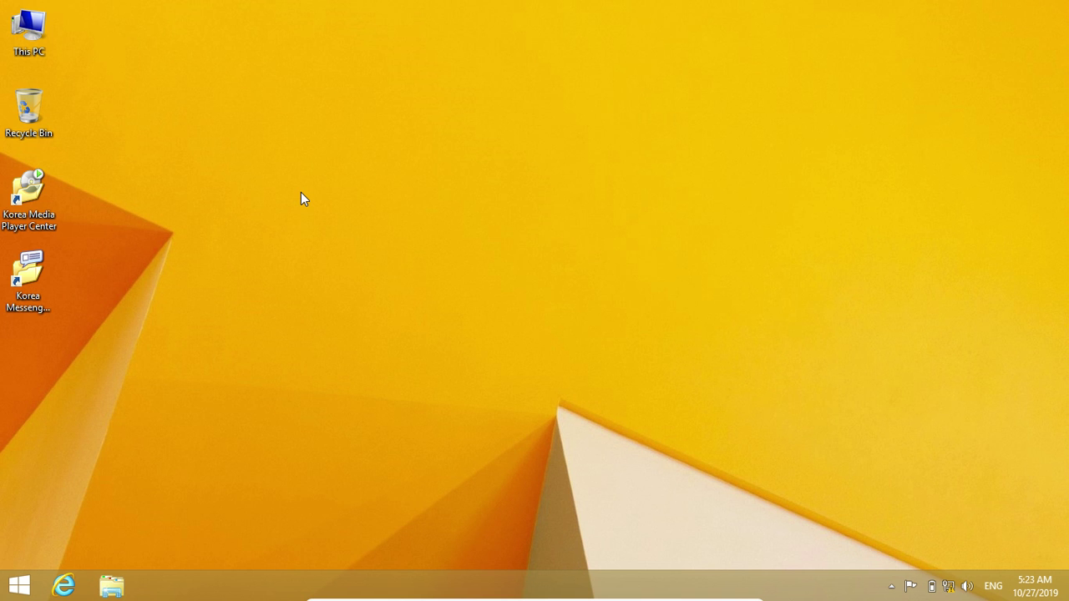
# Step: Reopen Control Panel through the Run dialog and go to the Language preferences under Clock, Language, and Region
pyautogui.press('super+r')
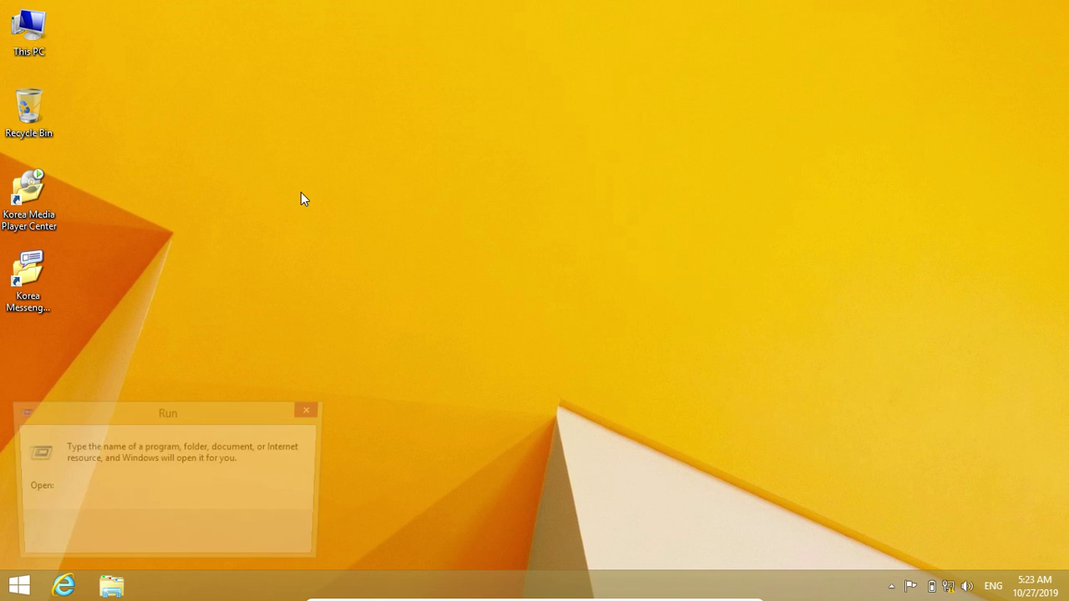
pyautogui.press('Return')
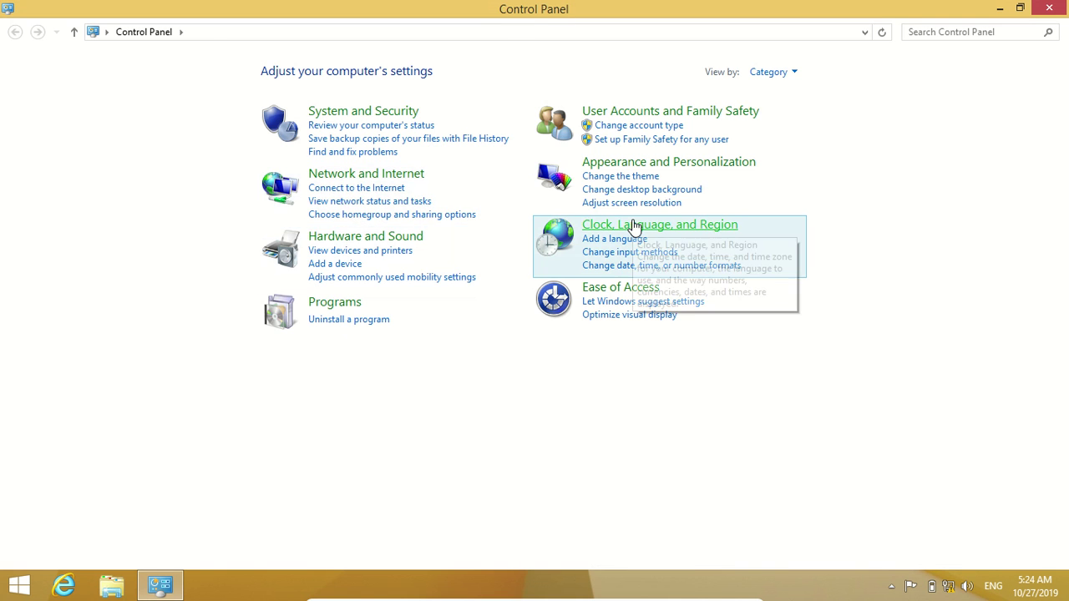
pyautogui.click(633, 225)
pyautogui.click(251, 111)
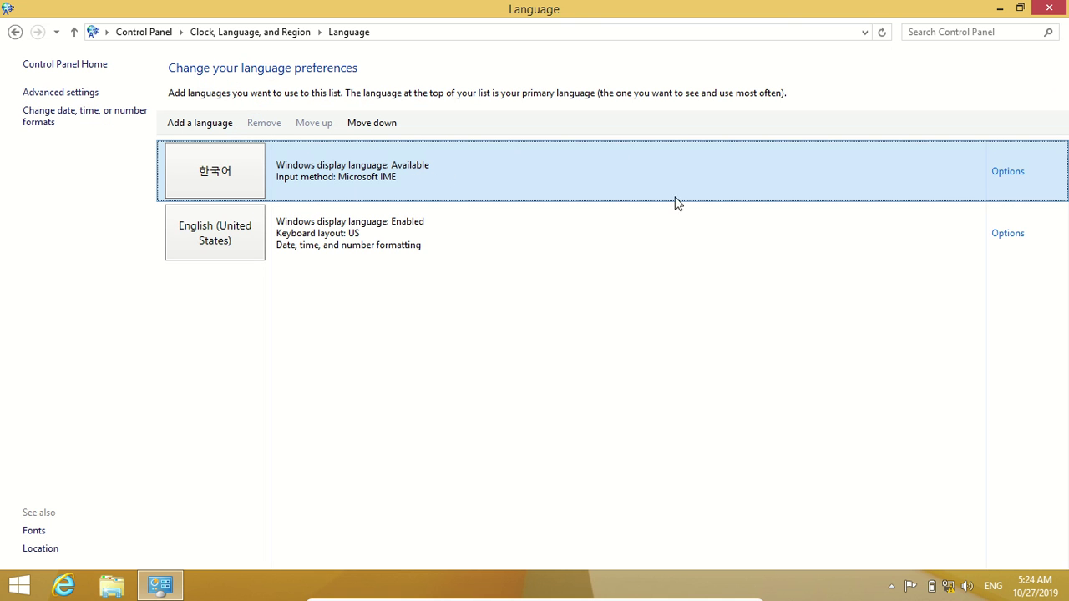
# Step: Make Korean the primary language from its language options, logging off and back on to apply the display language change
pyautogui.click(1009, 173)
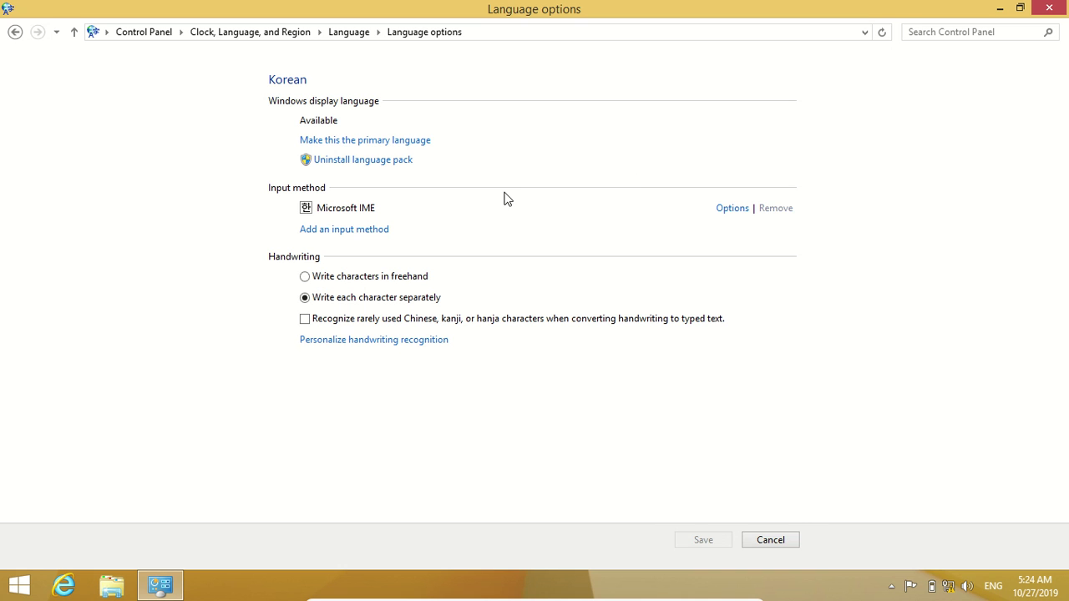
pyautogui.click(387, 145)
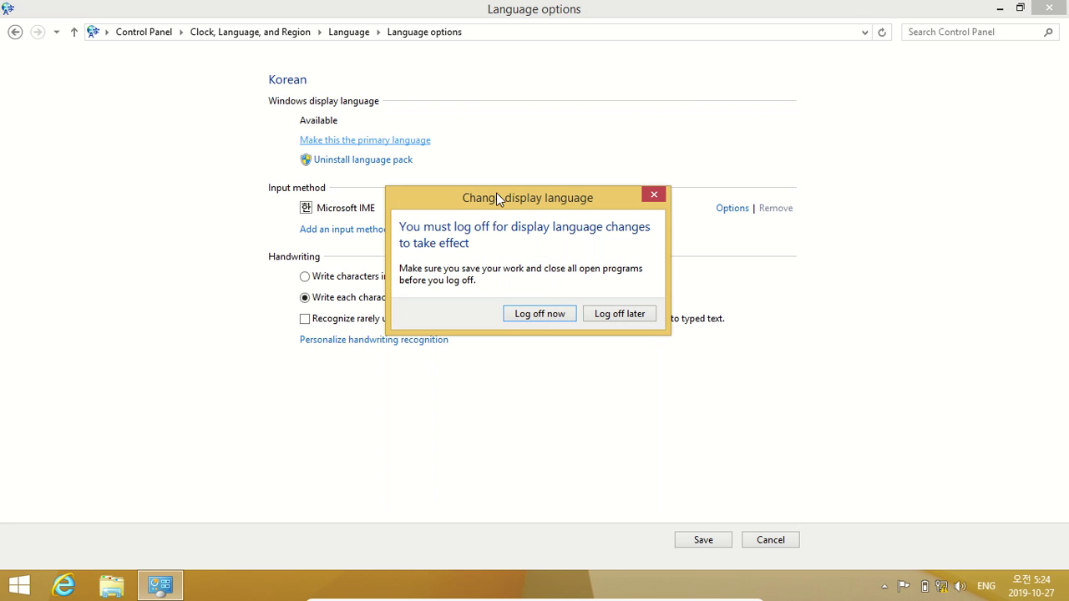
pyautogui.click(540, 314)
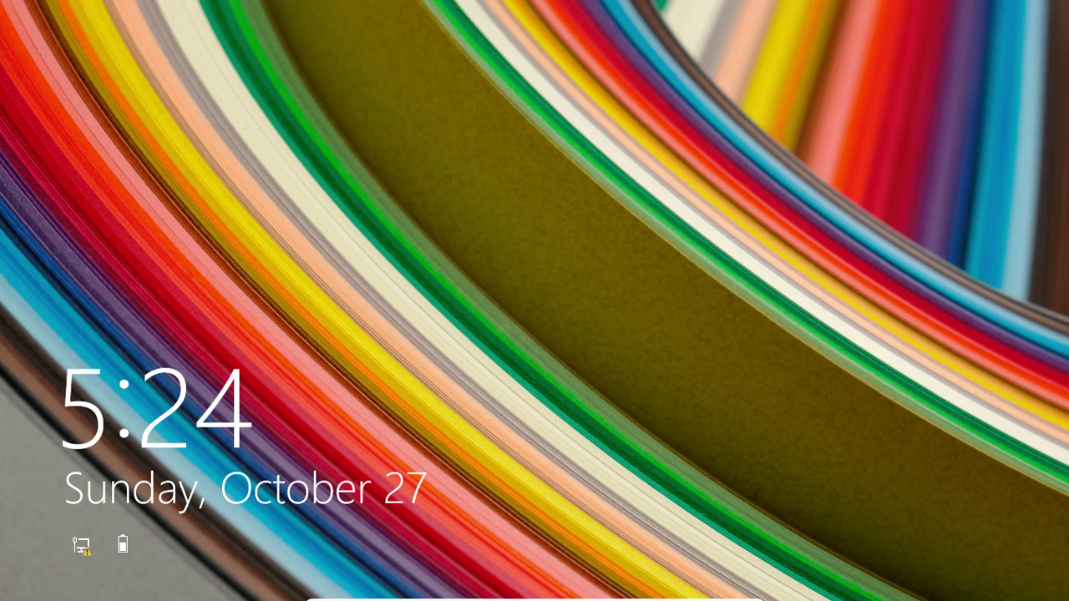
pyautogui.click(404, 299)
pyautogui.click(523, 276)
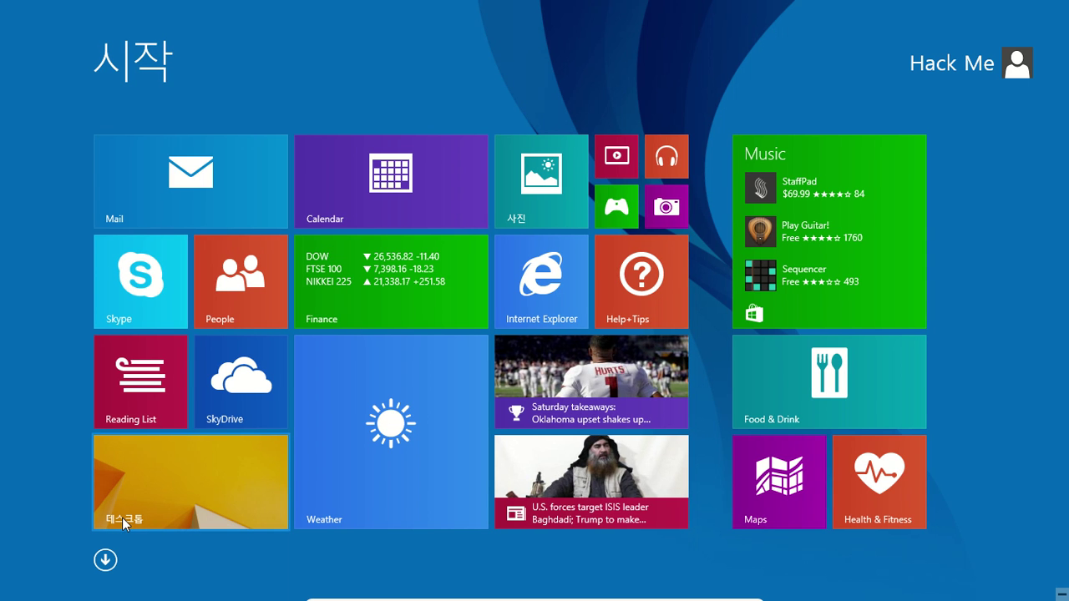
# Step: Examine the Start screen's list of all apps for the display language, and open the desktop
pyautogui.click(105, 560)
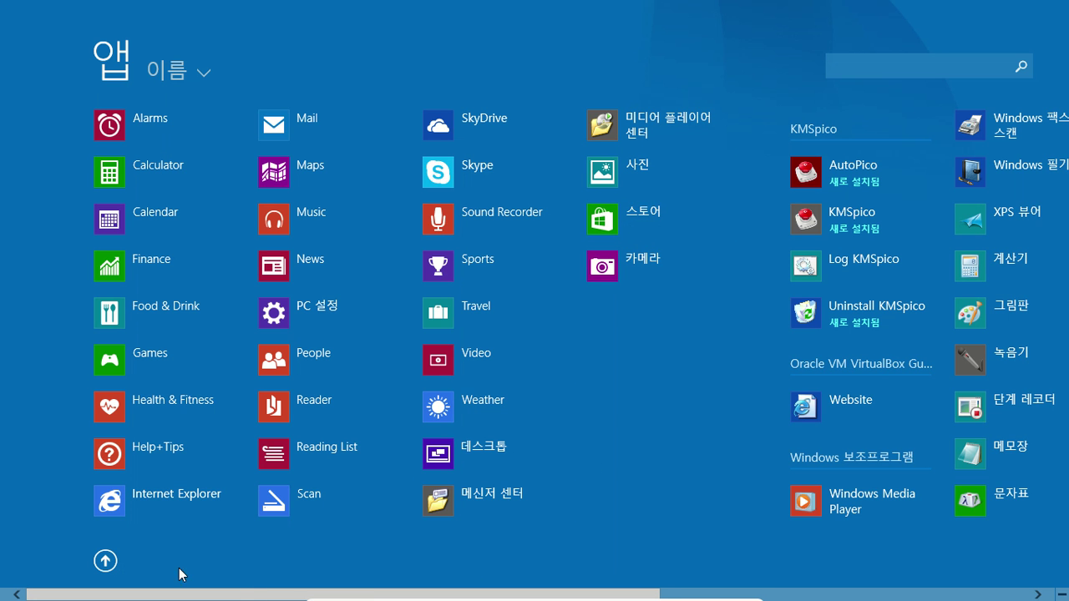
pyautogui.click(105, 561)
pyautogui.click(179, 489)
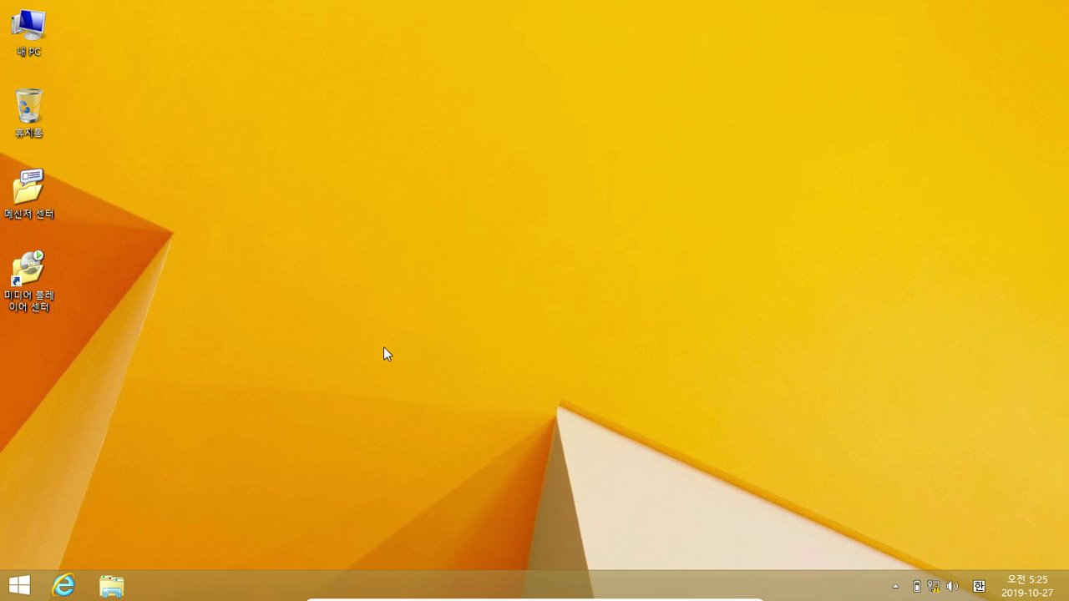